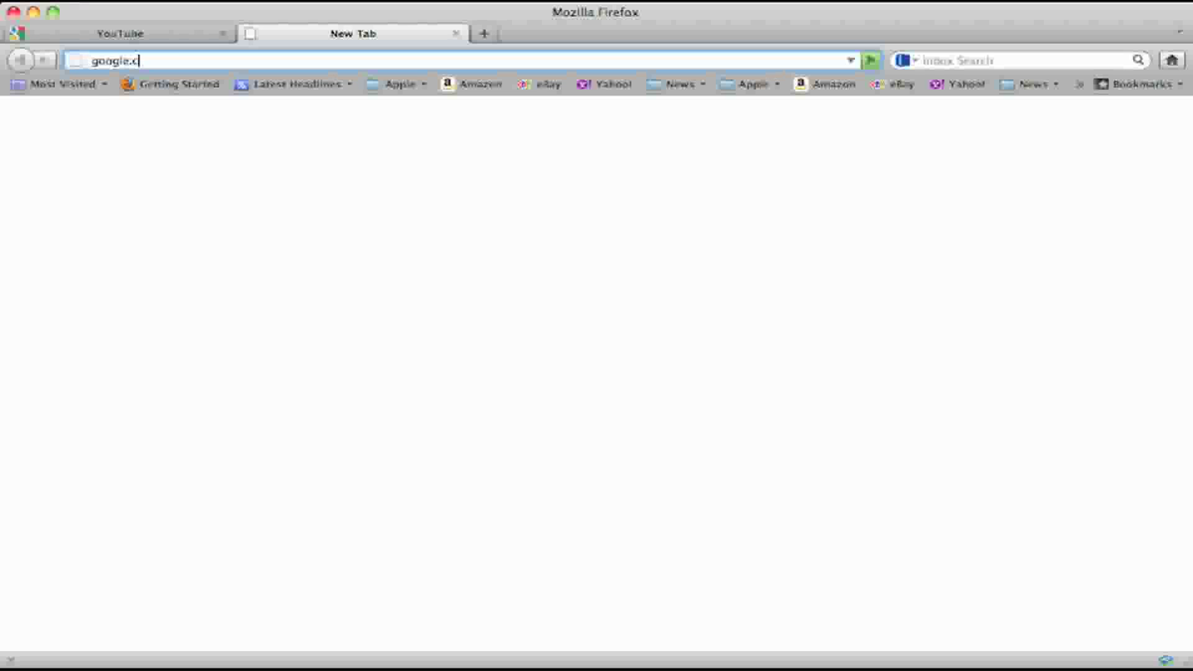
Load the Google Places site at google.com/places in the new tab
{"action": "type", "text": "/places"}
{"action": "key", "text": "Return"}
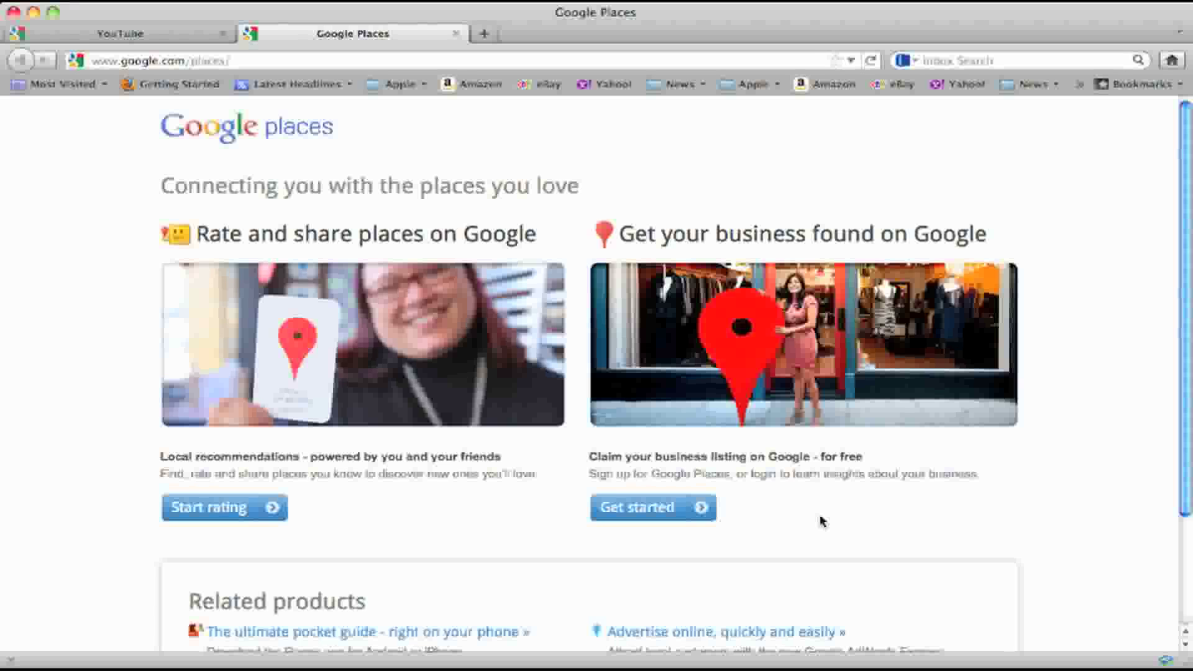
Start claiming a business listing and sign in with the Gmail address and account password
{"action": "left_click", "coordinate": [651, 521]}
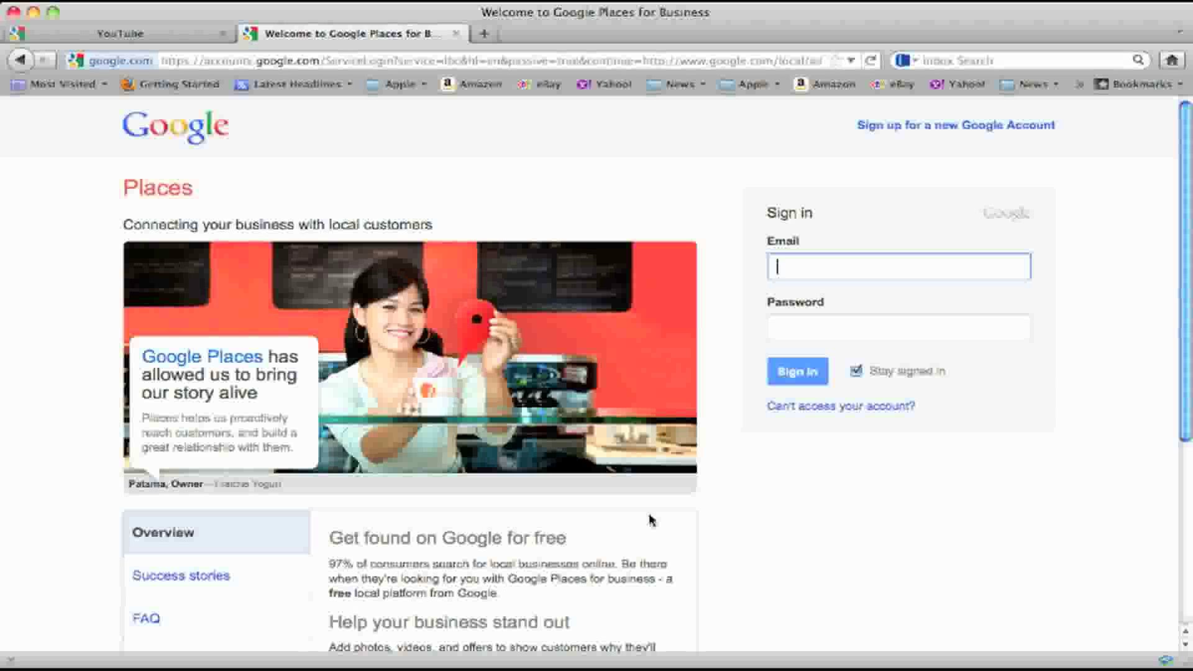
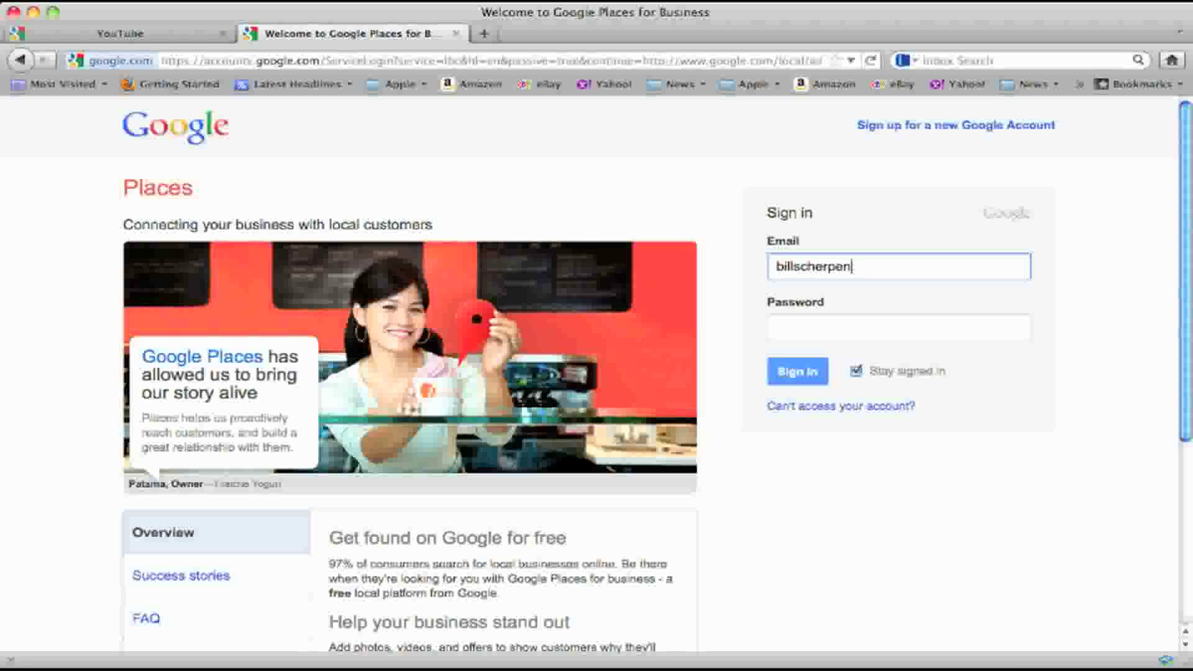
{"action": "left_click", "coordinate": [789, 329]}
{"action": "type", "text": "***"}
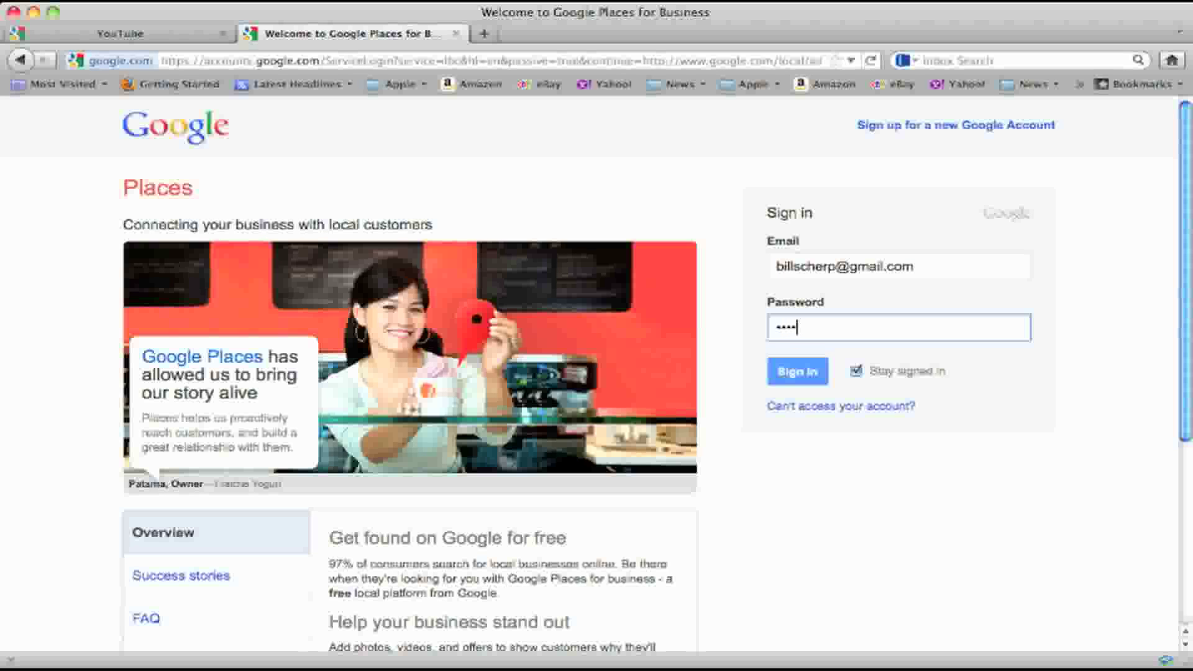
{"action": "type", "text": "********"}
{"action": "left_click", "coordinate": [797, 372]}
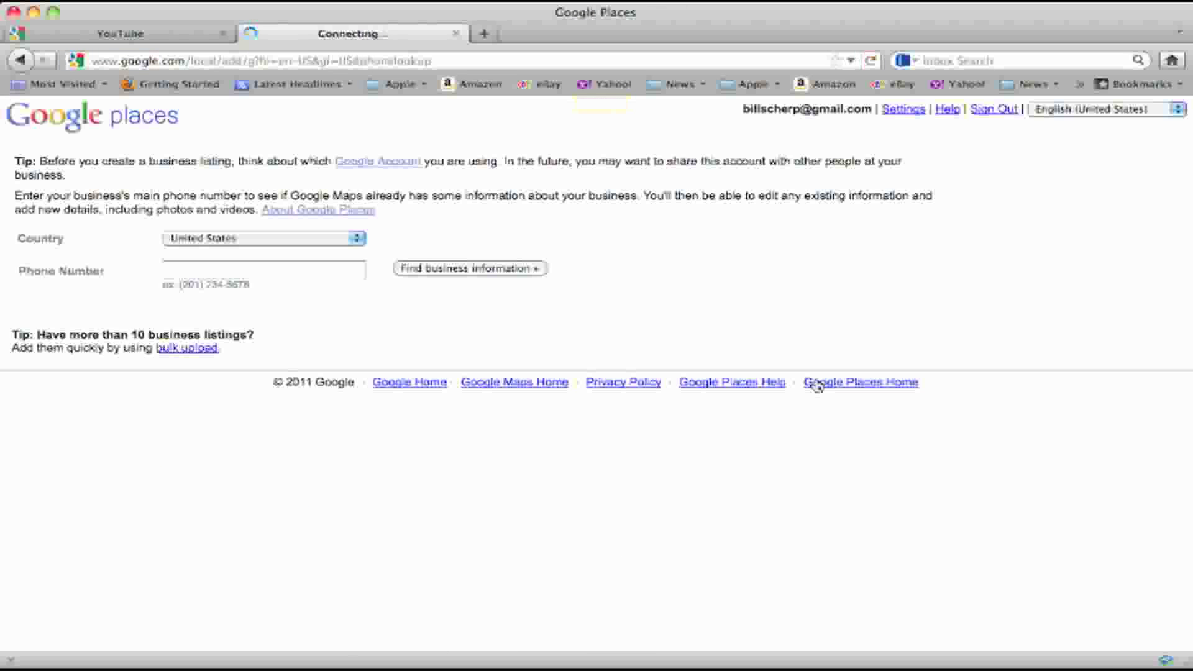
Look up existing business information using the business's United States phone number
{"action": "left_click", "coordinate": [201, 268]}
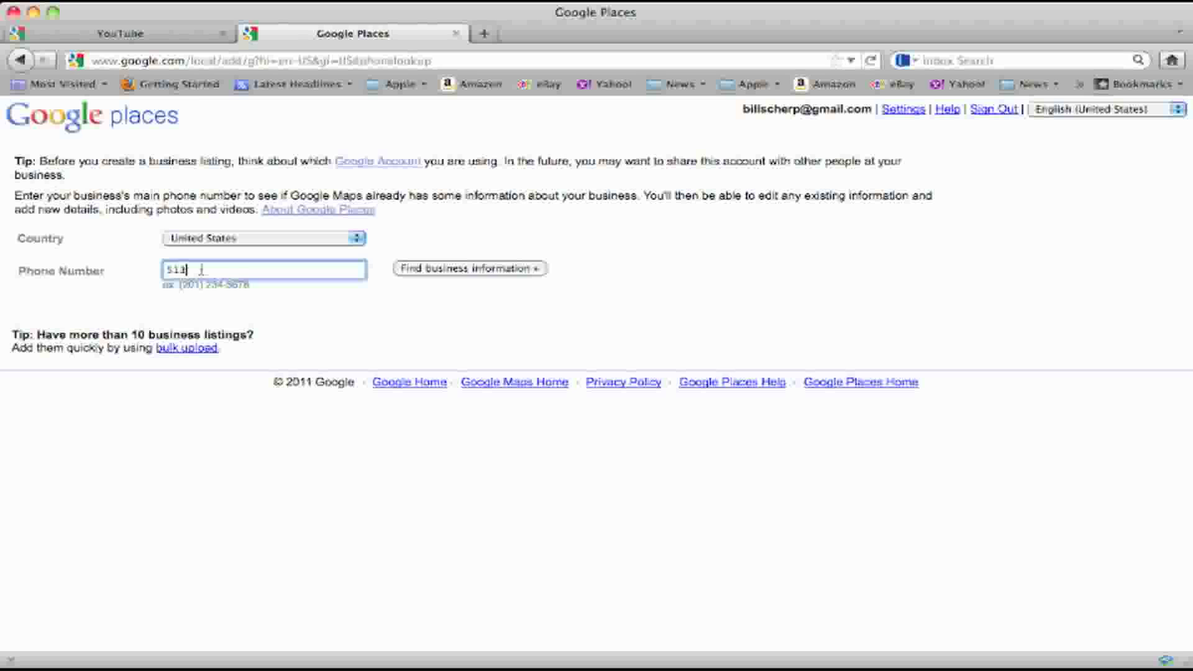
{"action": "left_click", "coordinate": [433, 278]}
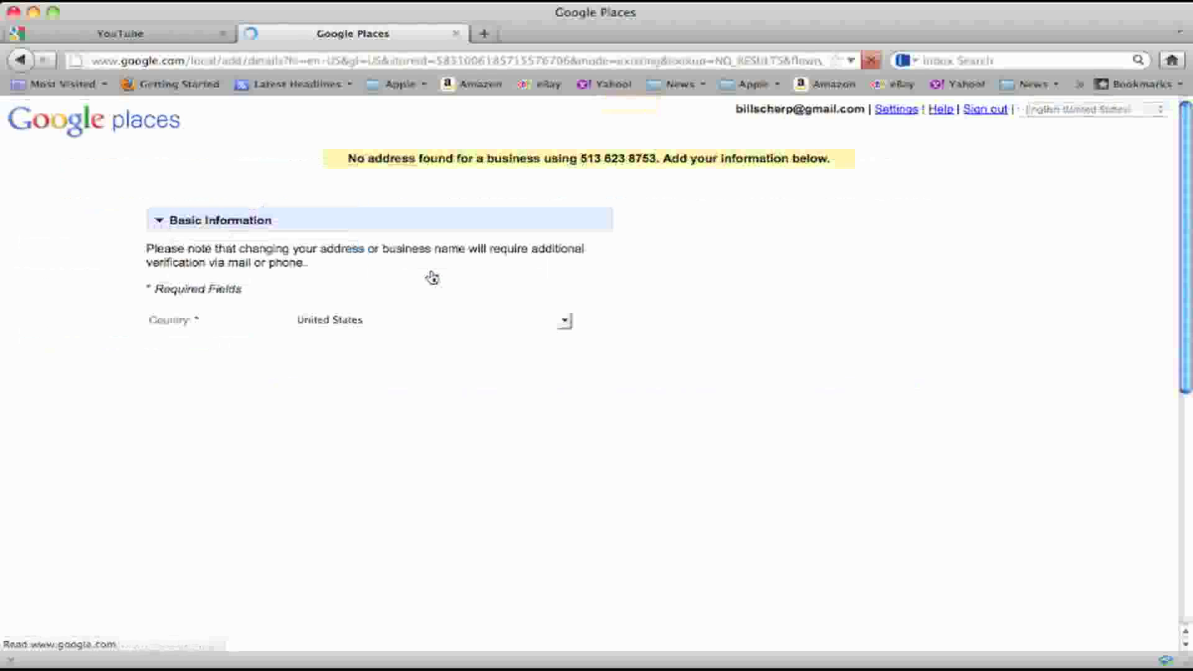
Enter the realtor's company name, street address and city in the Basic Information form
{"action": "left_click", "coordinate": [348, 346]}
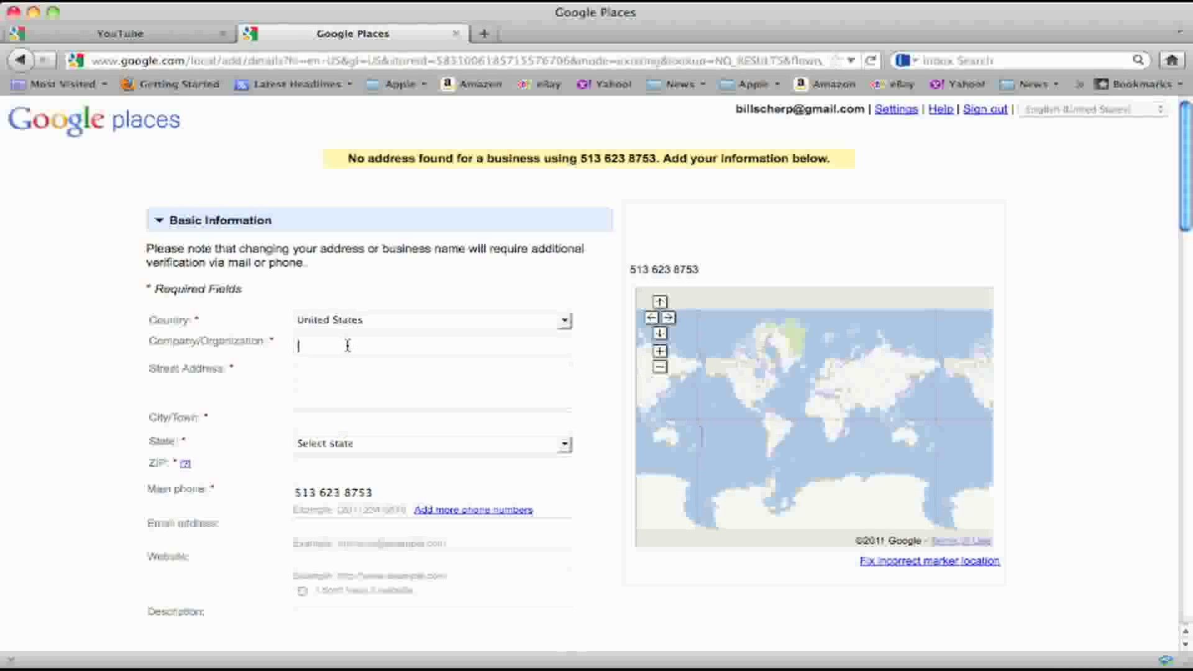
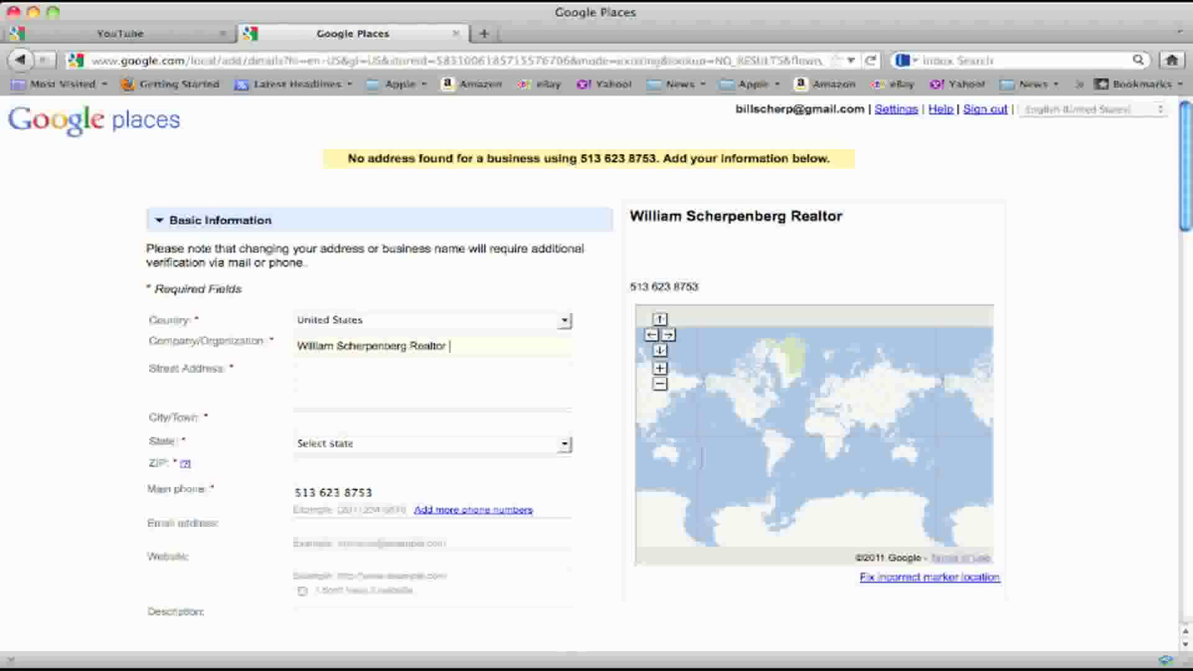
{"action": "type", "text": " @ Remax"}
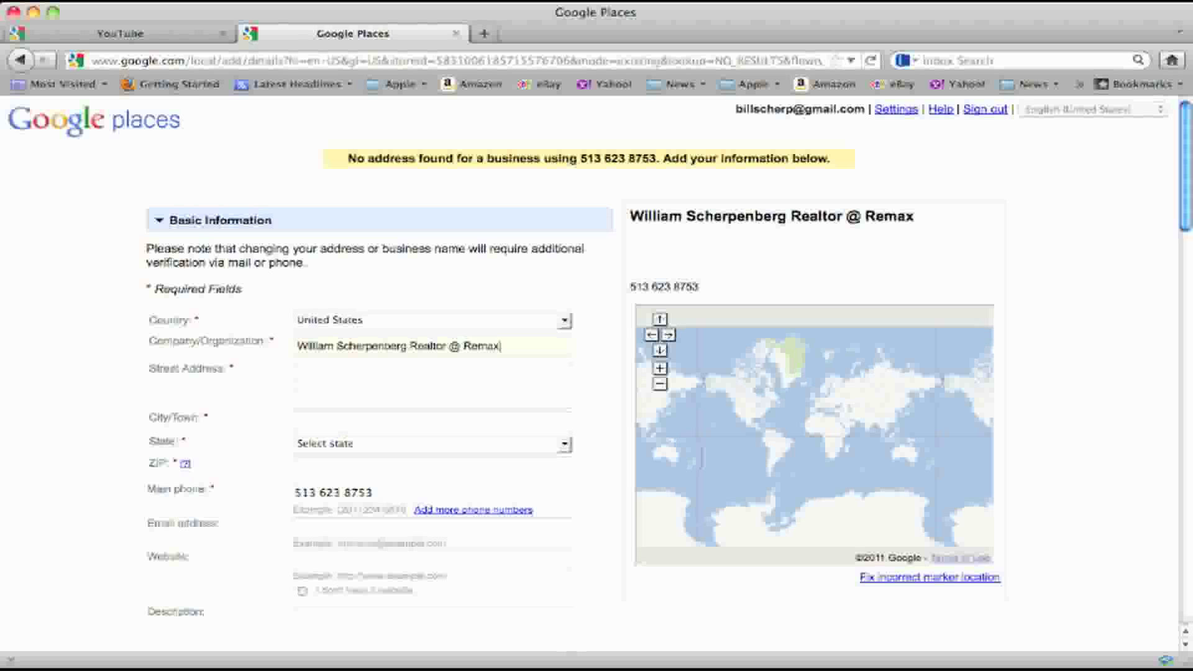
{"action": "left_click", "coordinate": [330, 375]}
{"action": "type", "text": "1234 An"}
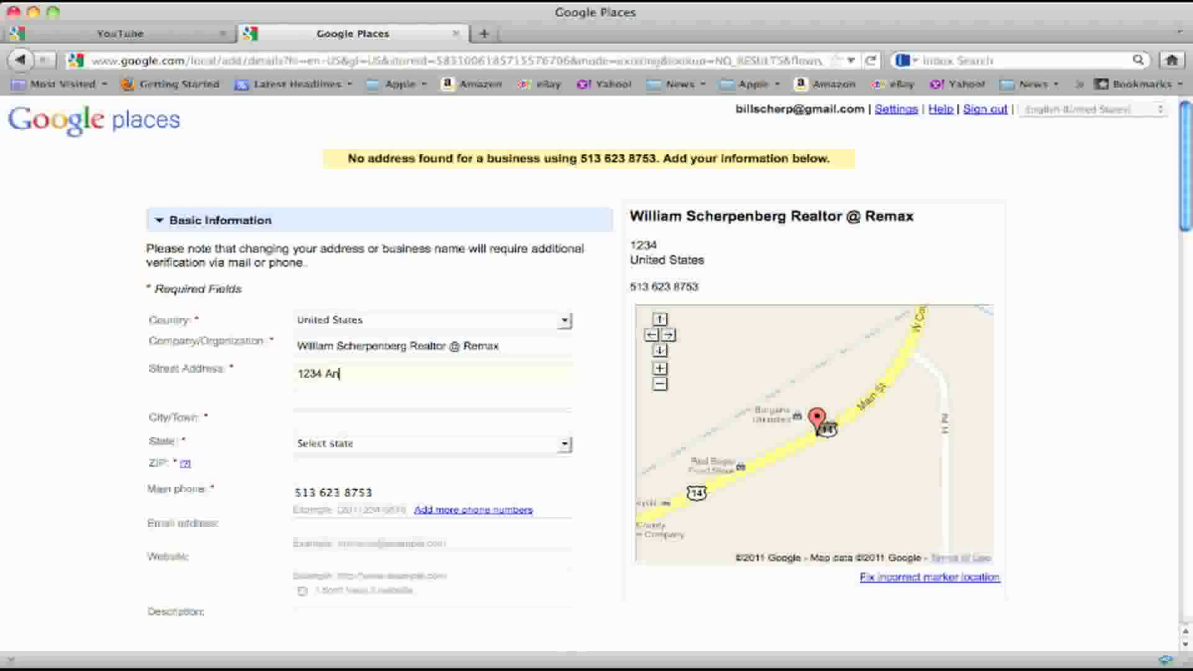
{"action": "type", "text": "yst"}
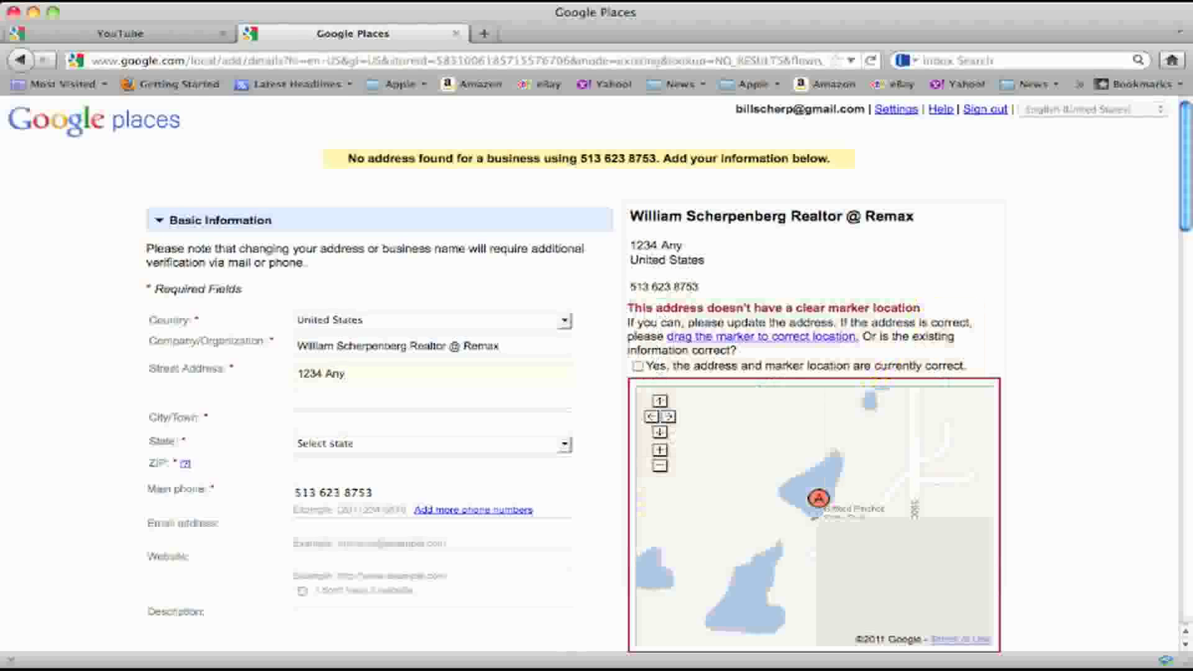
{"action": "type", "text": "reet"}
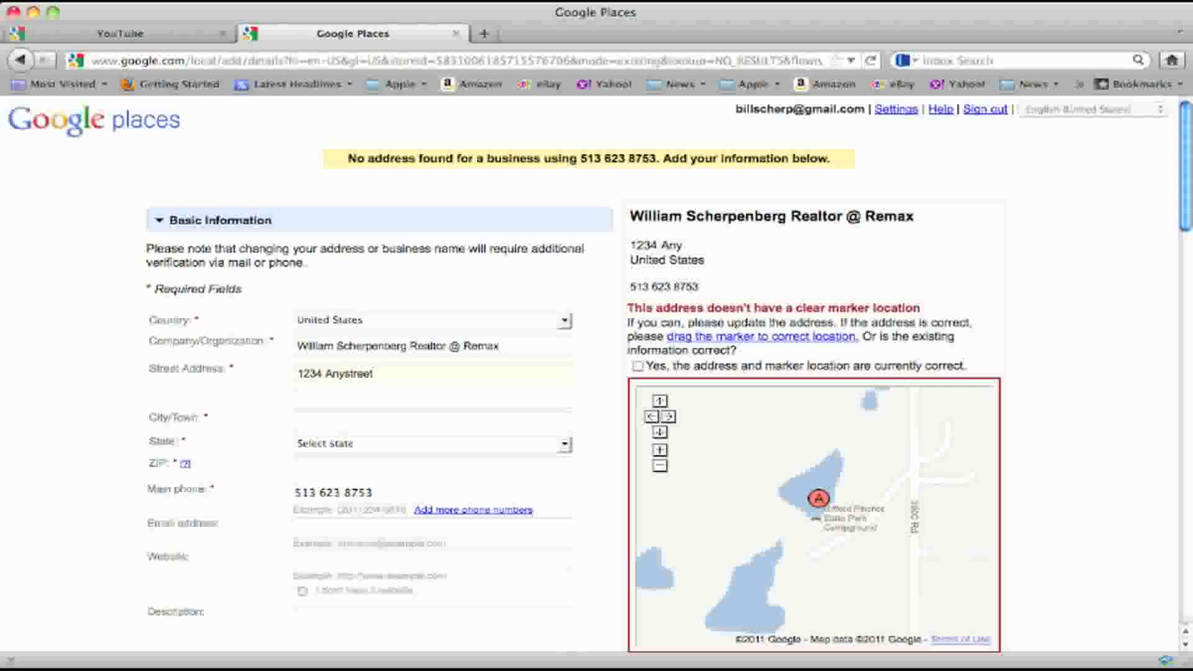
{"action": "left_click", "coordinate": [304, 425]}
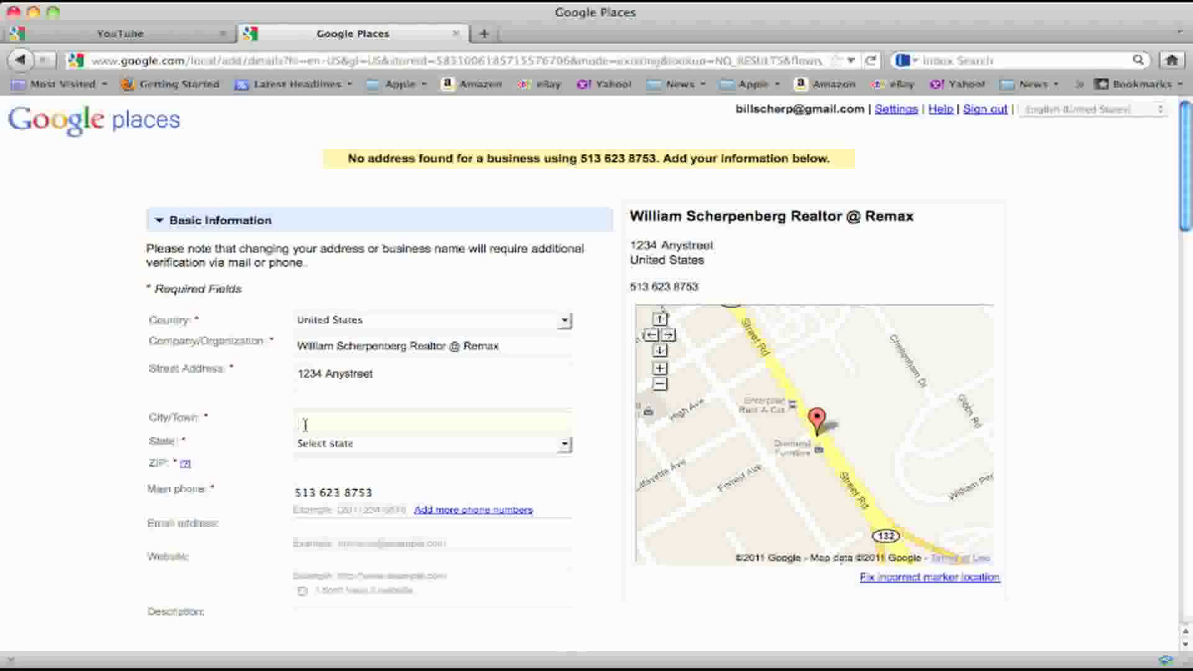
{"action": "type", "text": "Anytown"}
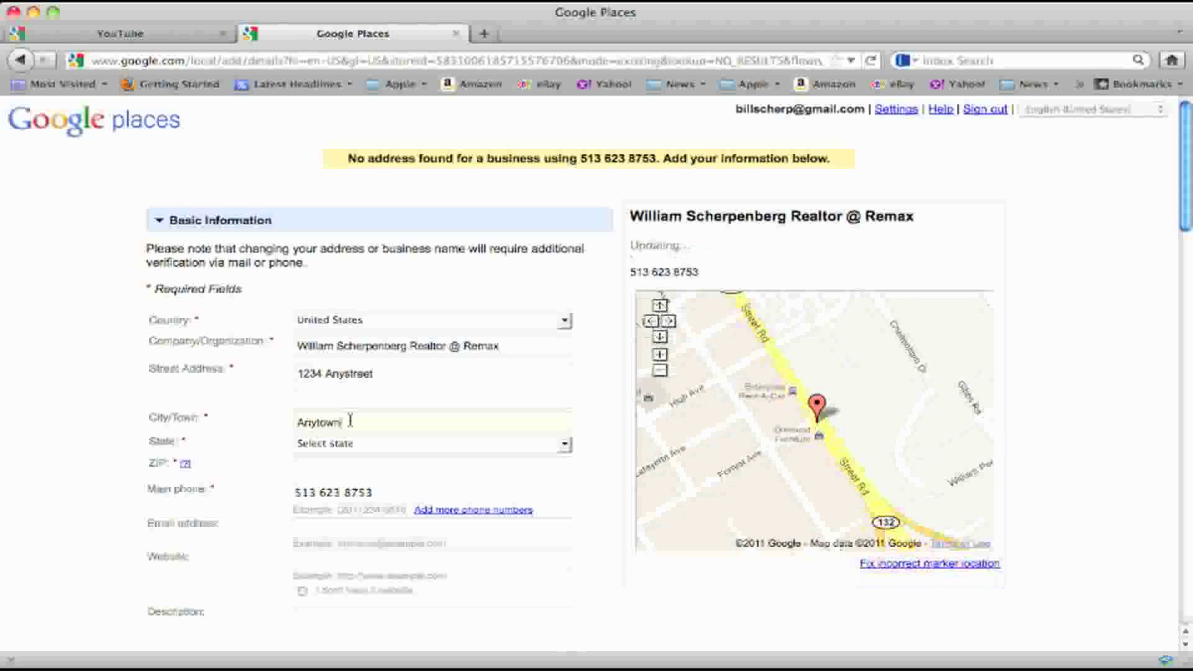
Set the state to Ohio, the city to Mason and the ZIP code to 45040
{"action": "left_click", "coordinate": [564, 449]}
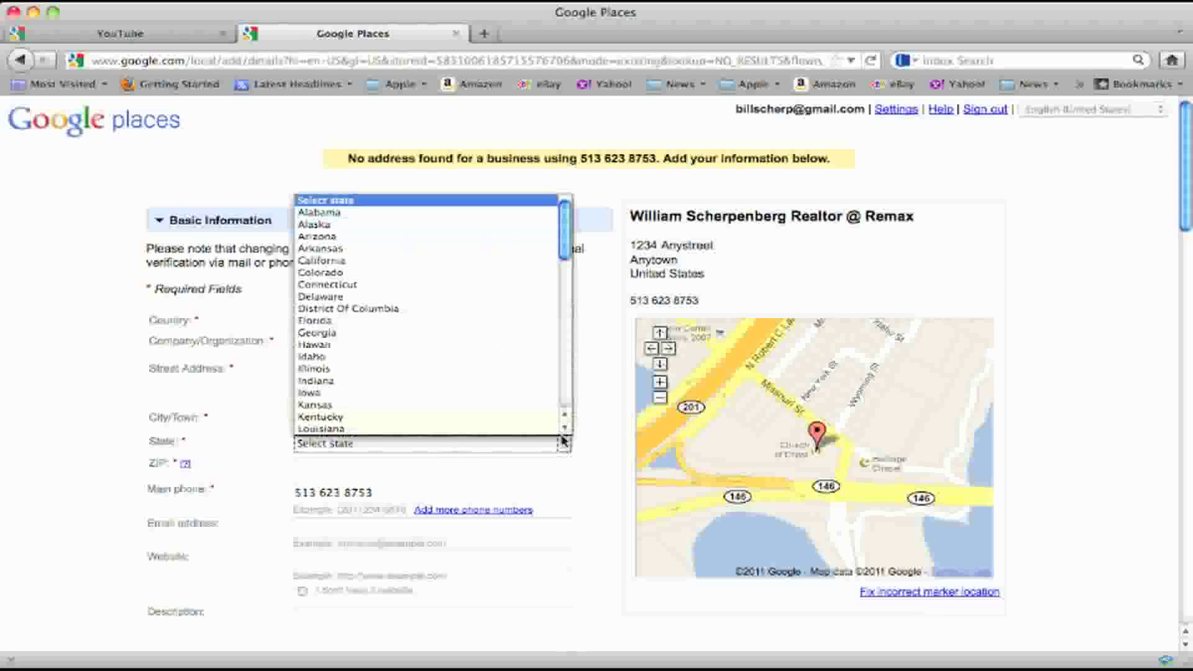
{"action": "left_click_drag", "start_coordinate": [568, 258], "coordinate": [593, 368]}
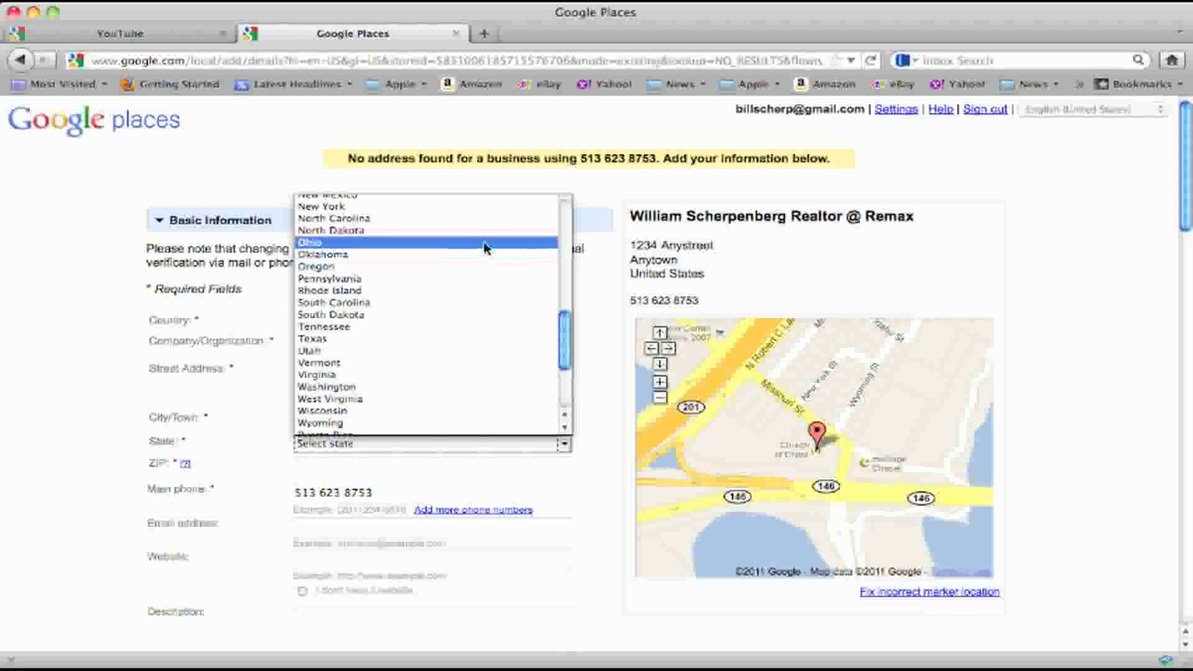
{"action": "left_click", "coordinate": [488, 247]}
{"action": "left_click_drag", "start_coordinate": [341, 422], "coordinate": [235, 421]}
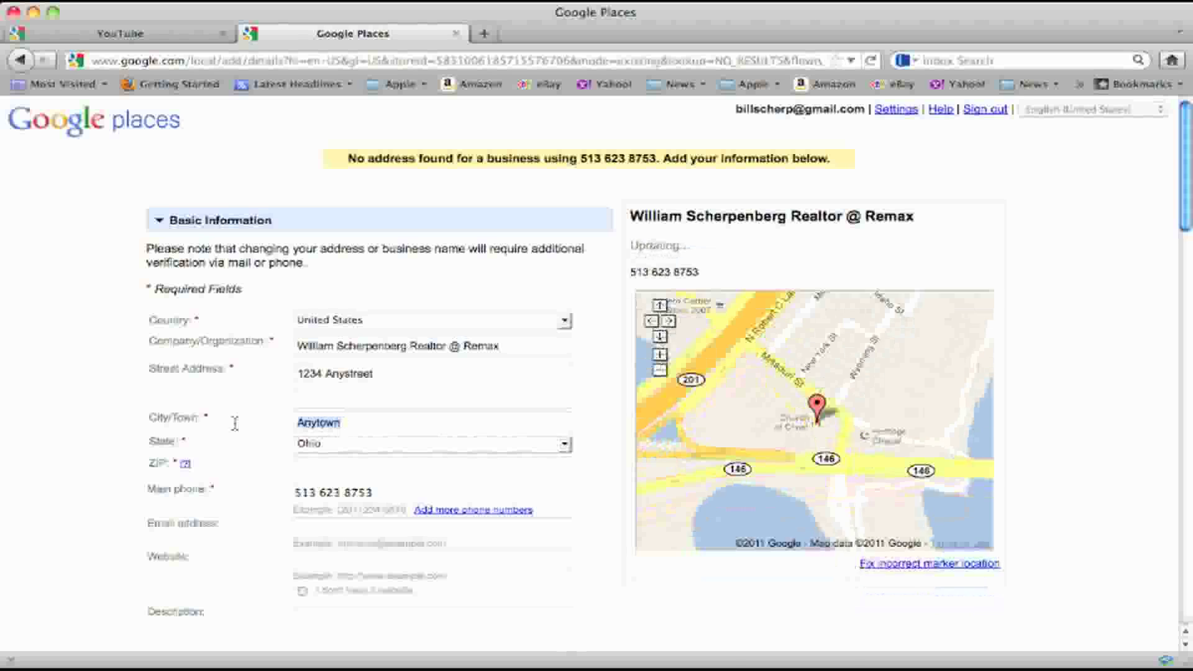
{"action": "type", "text": "Mason"}
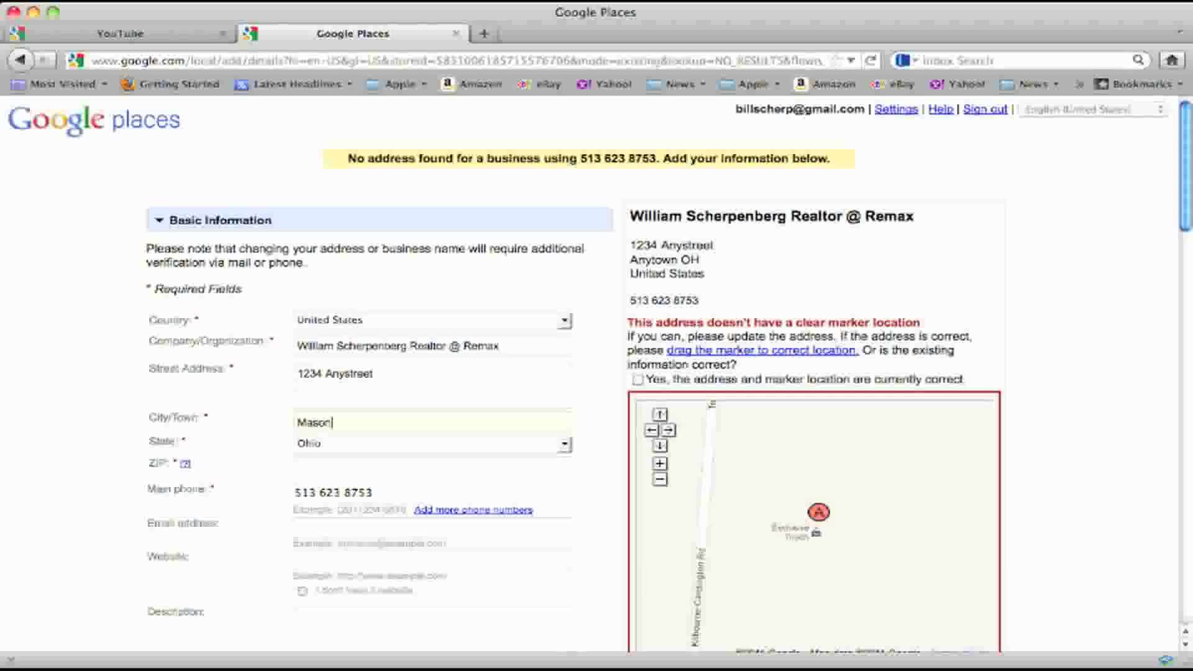
{"action": "left_click", "coordinate": [304, 465]}
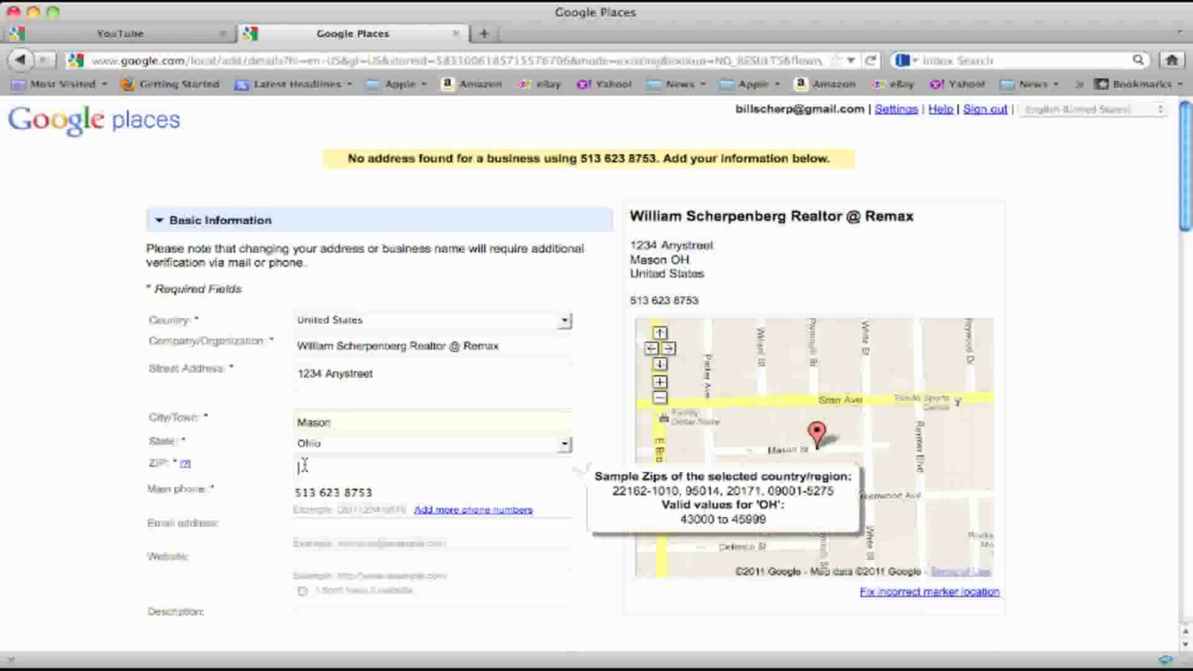
{"action": "type", "text": "45040"}
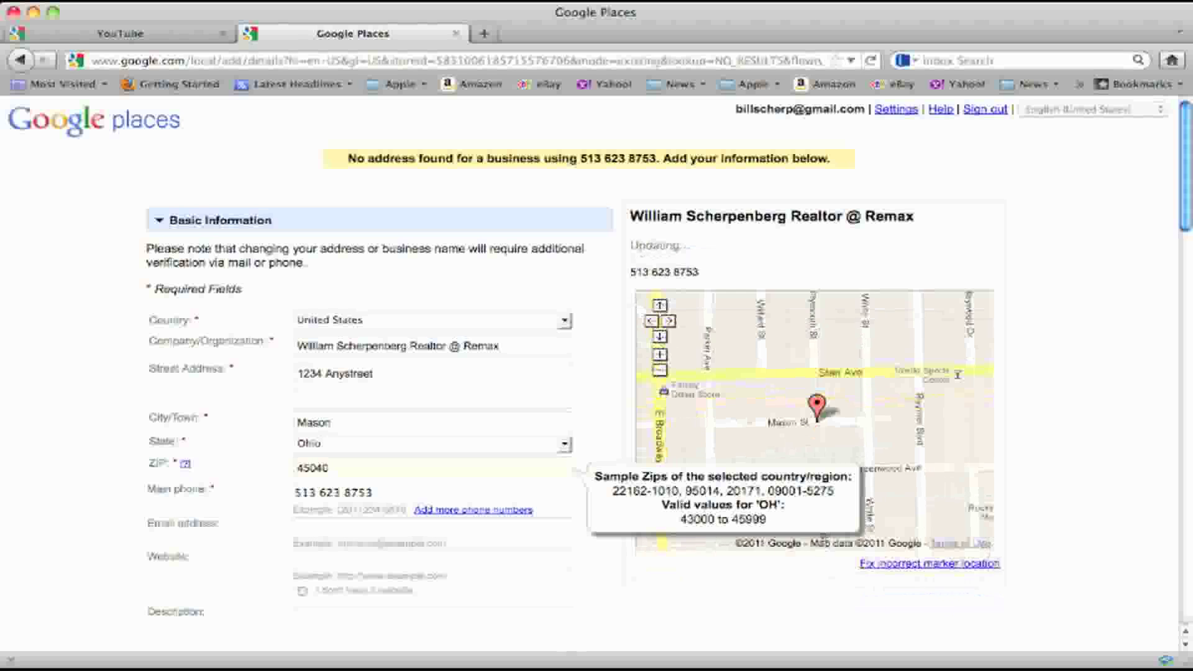
Enter the listing's contact e-mail and the website monopolybuilders.com
{"action": "left_click", "coordinate": [306, 529]}
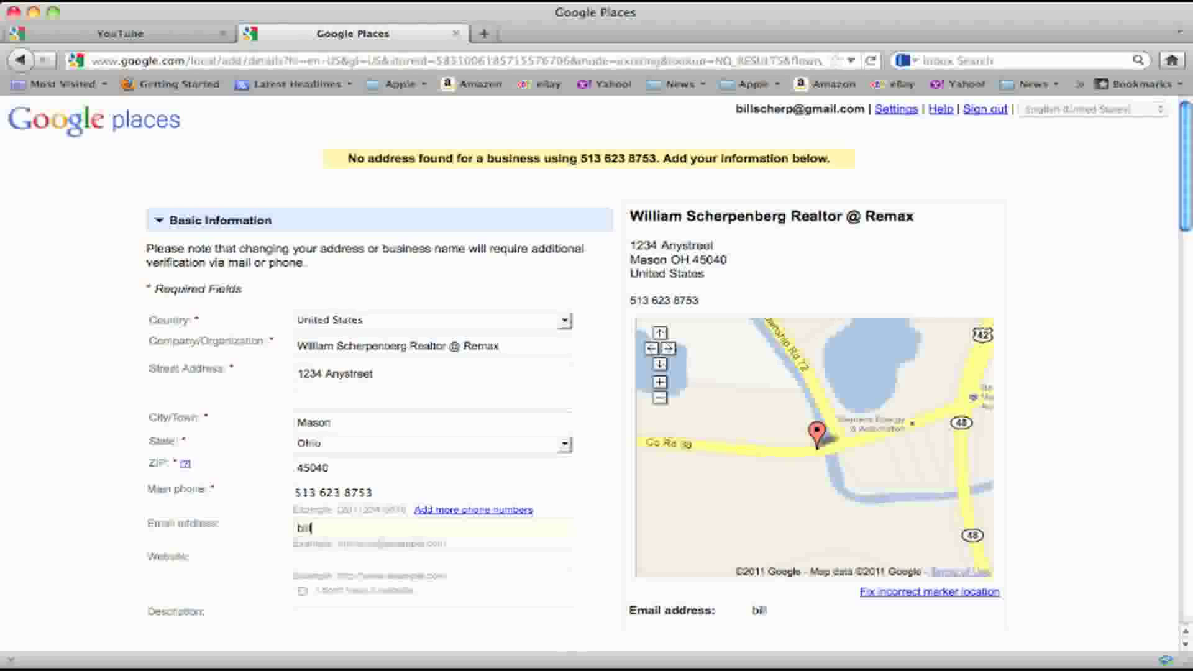
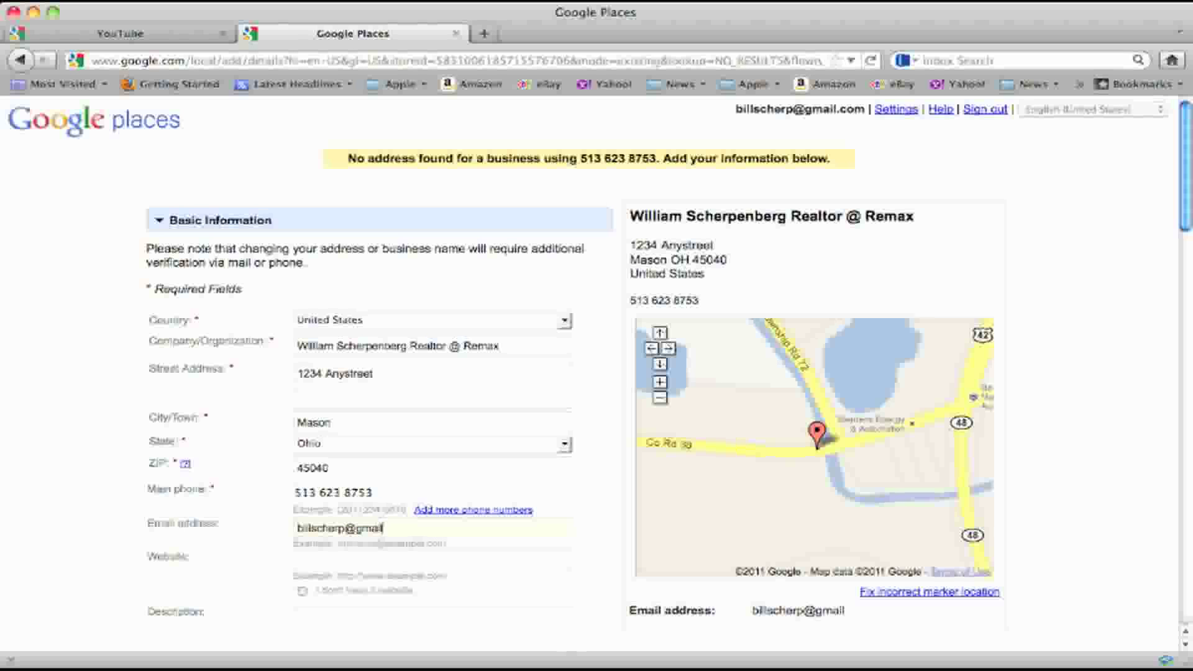
{"action": "left_click", "coordinate": [320, 556]}
{"action": "type", "text": "monopoly"}
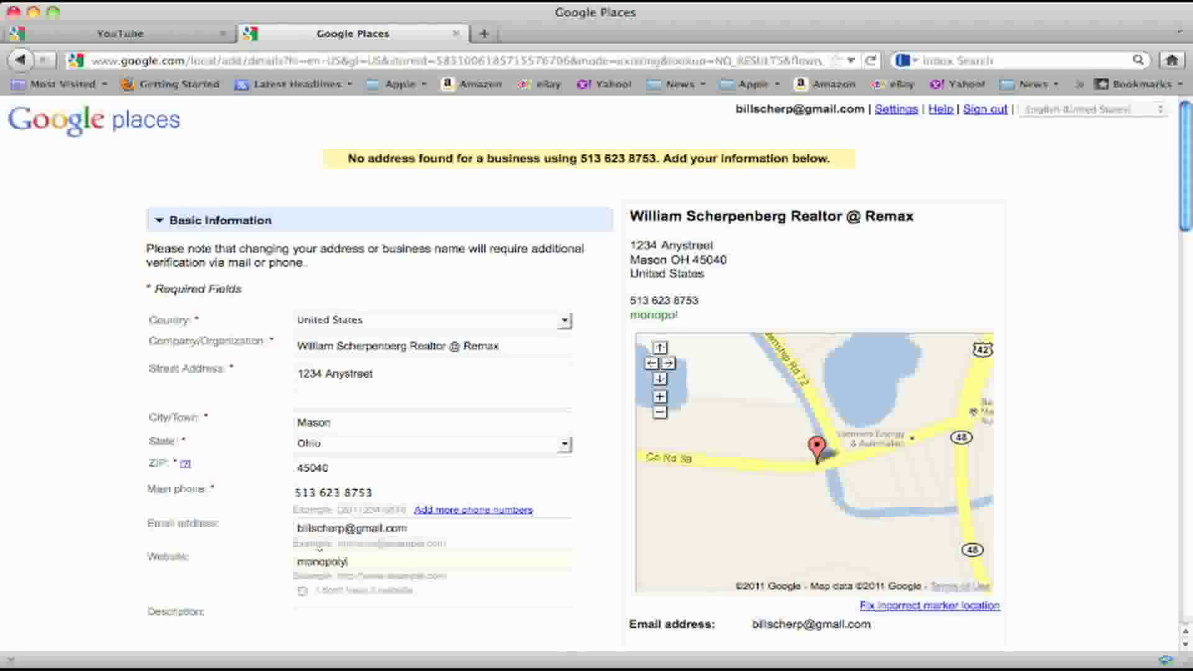
{"action": "type", "text": "builders"}
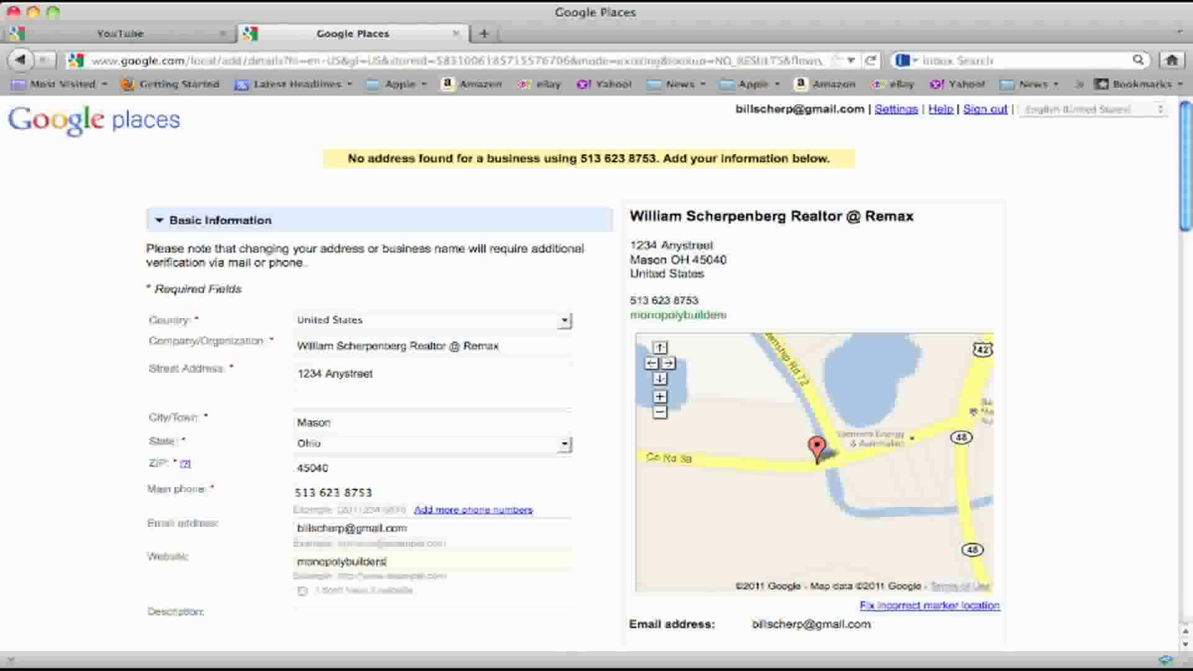
{"action": "type", "text": ".com"}
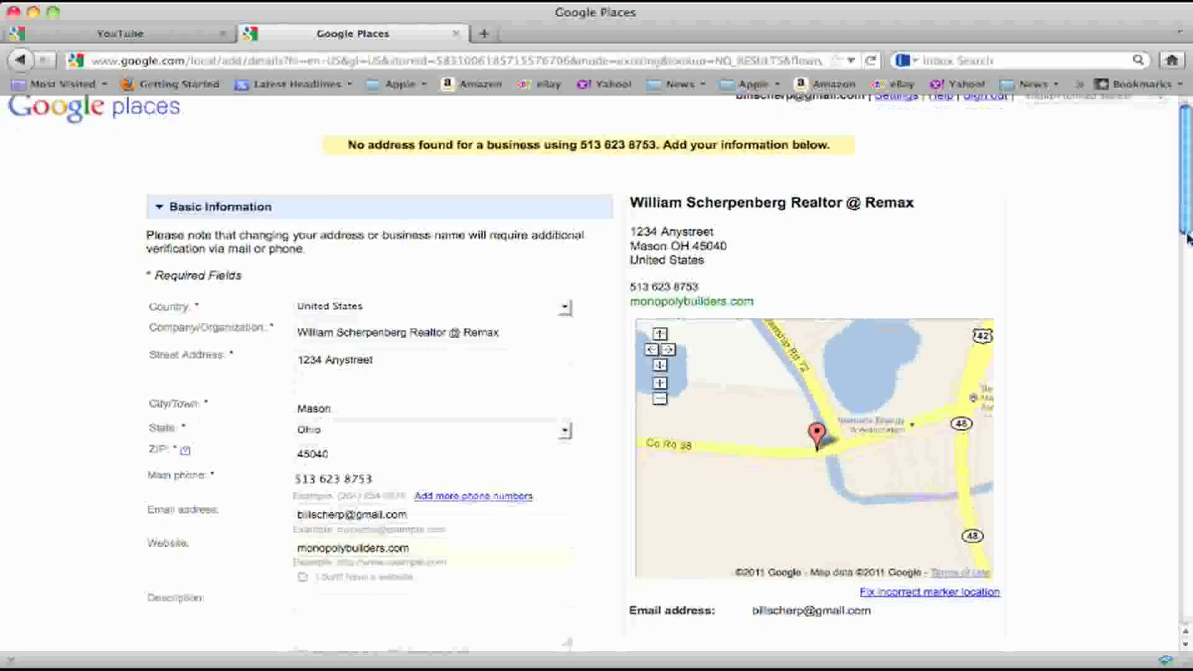
Set Real Estate Agency as the main category and add Real Estate Consultant
{"action": "scroll", "coordinate": [1181, 249], "scroll_direction": "down", "scroll_amount": 5}
{"action": "left_click_drag", "start_coordinate": [1190, 261], "coordinate": [1190, 268]}
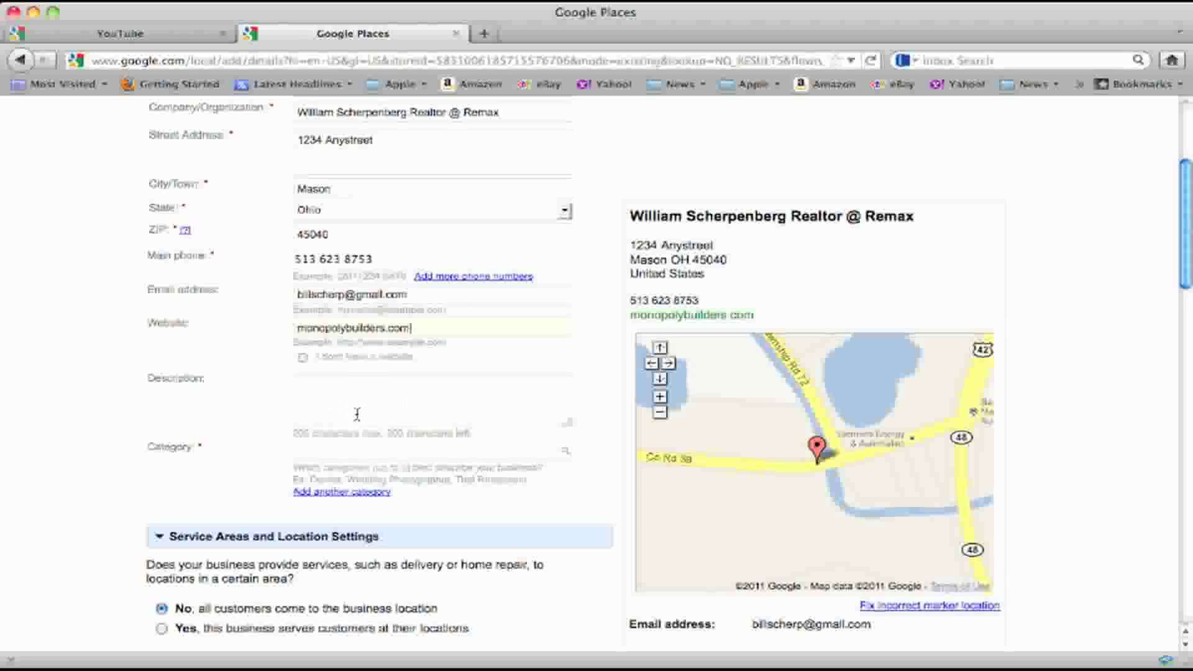
{"action": "left_click", "coordinate": [379, 451]}
{"action": "type", "text": "Re"}
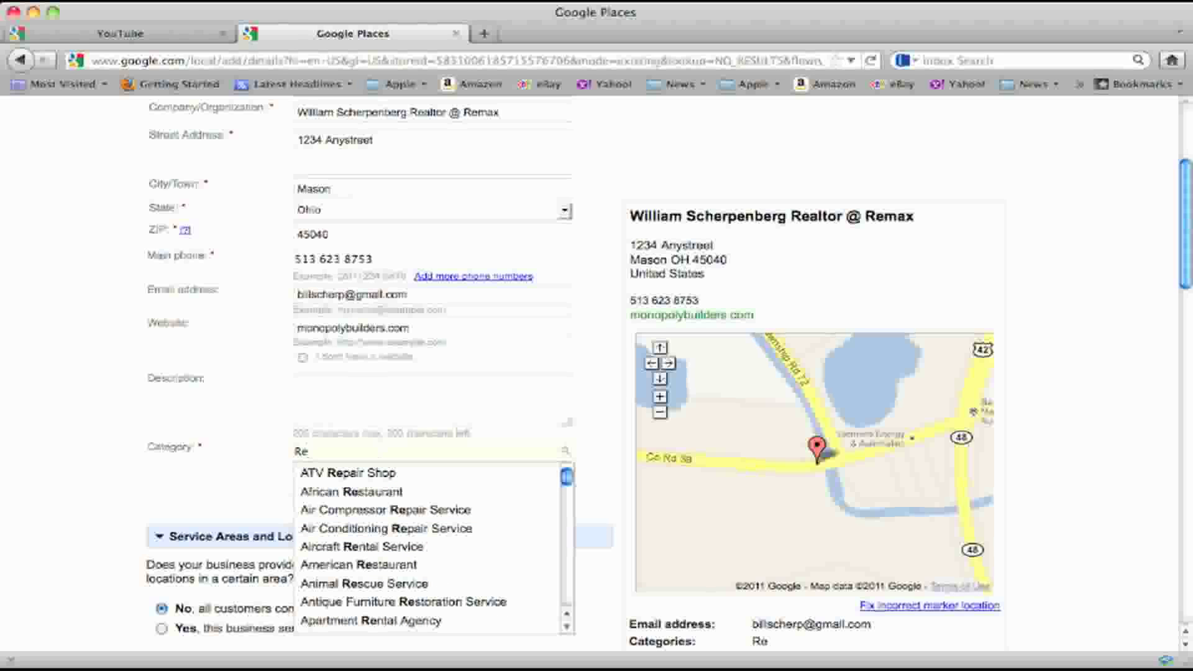
{"action": "type", "text": "al"}
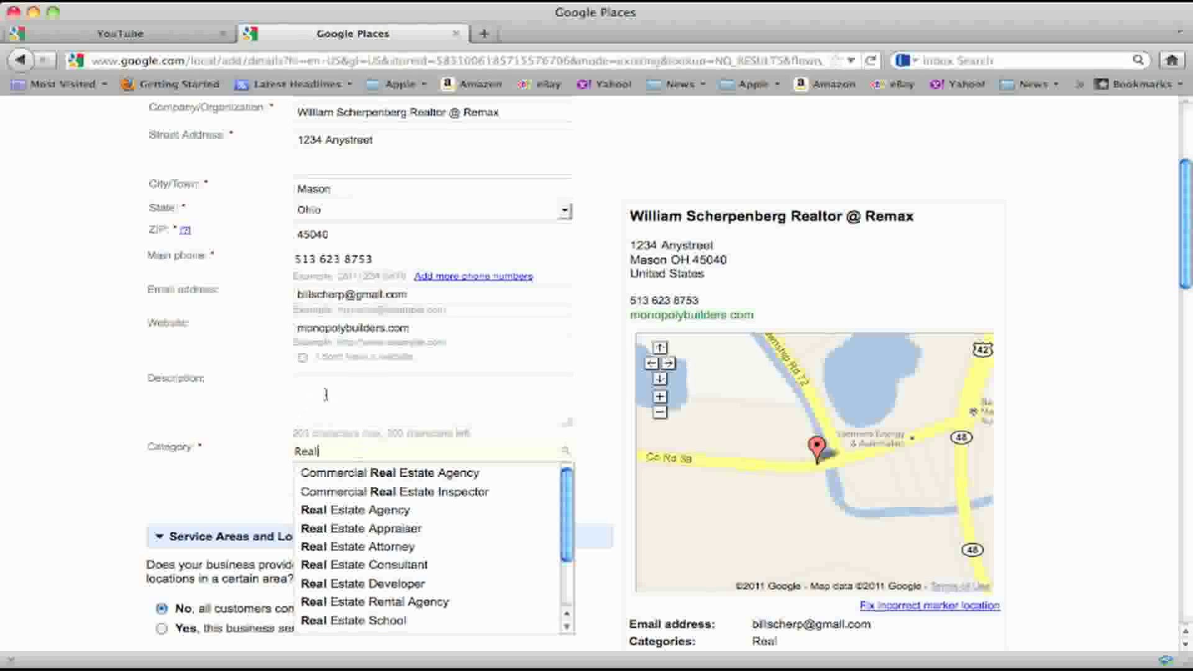
{"action": "left_click", "coordinate": [382, 515]}
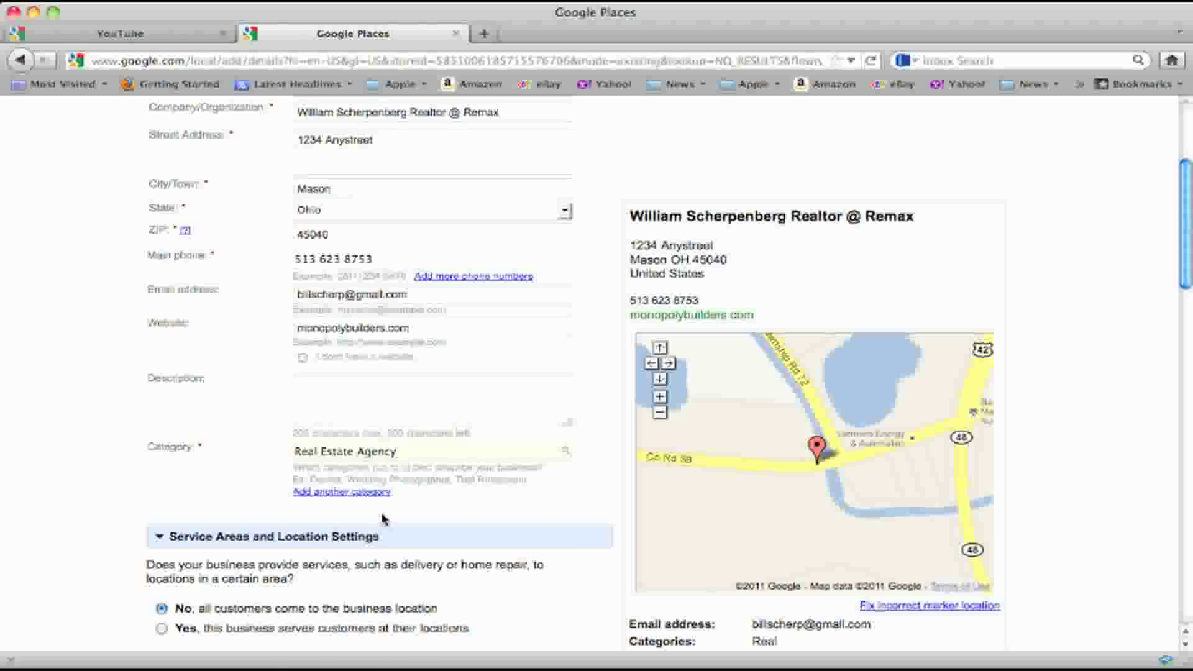
{"action": "left_click", "coordinate": [376, 495]}
{"action": "type", "text": "Real"}
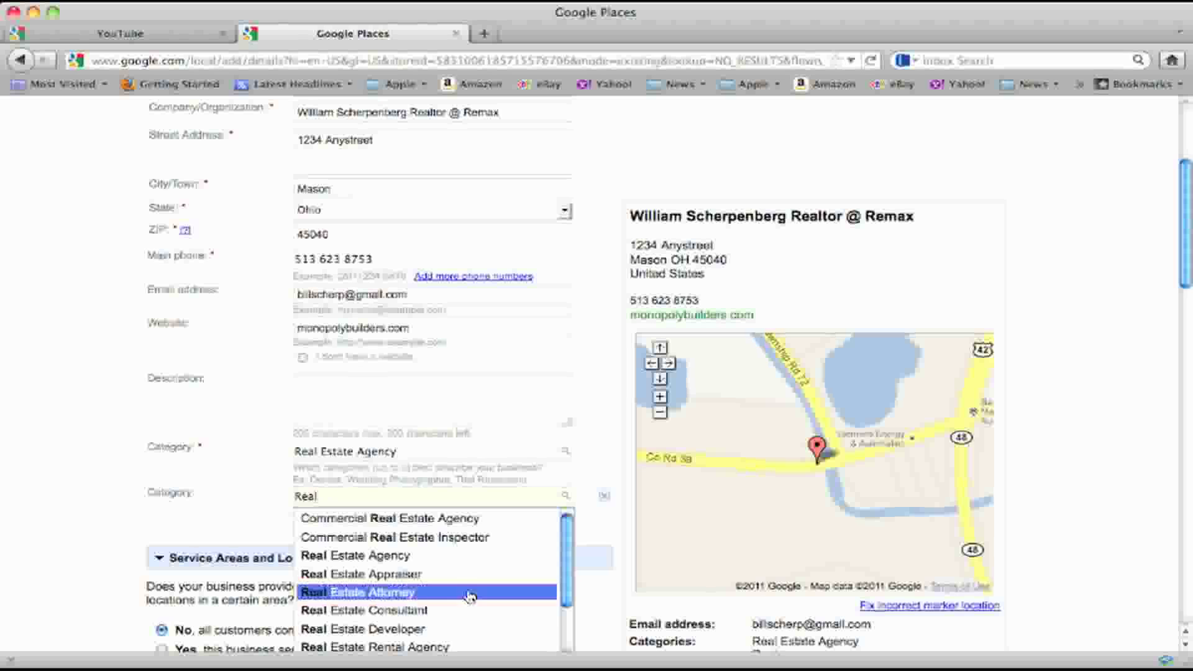
{"action": "left_click", "coordinate": [445, 615]}
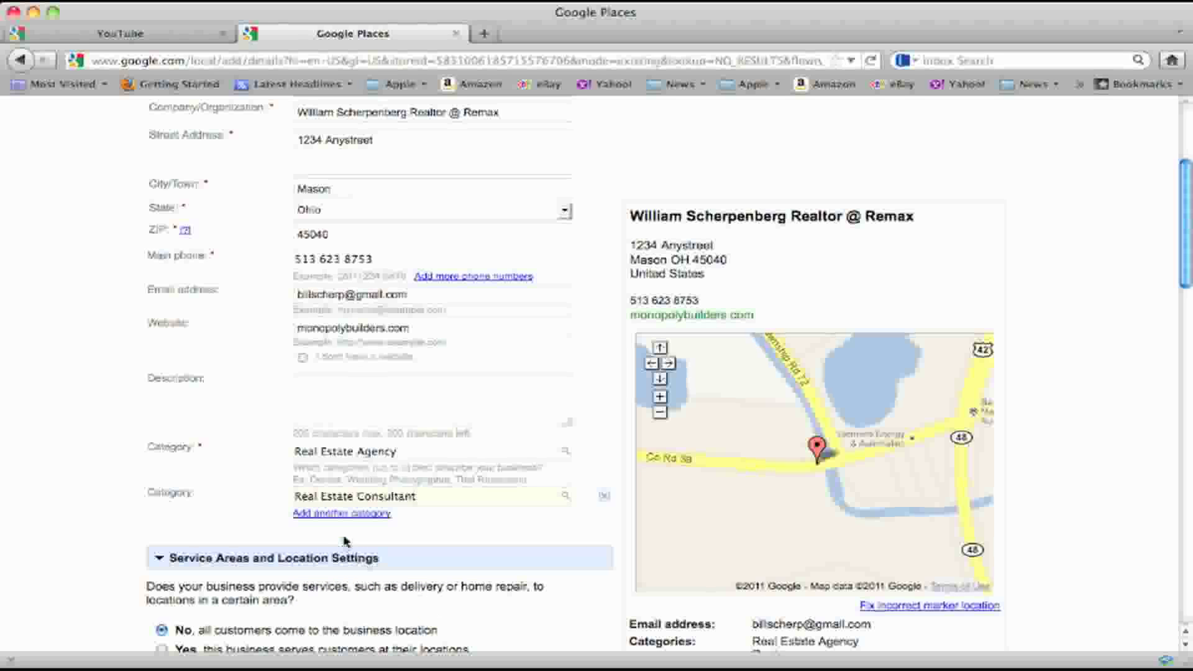
Add Real Estate Developer, Real Estate Rental Agency and Real Estate Appraiser as further categories
{"action": "left_click", "coordinate": [352, 515]}
{"action": "type", "text": "Real"}
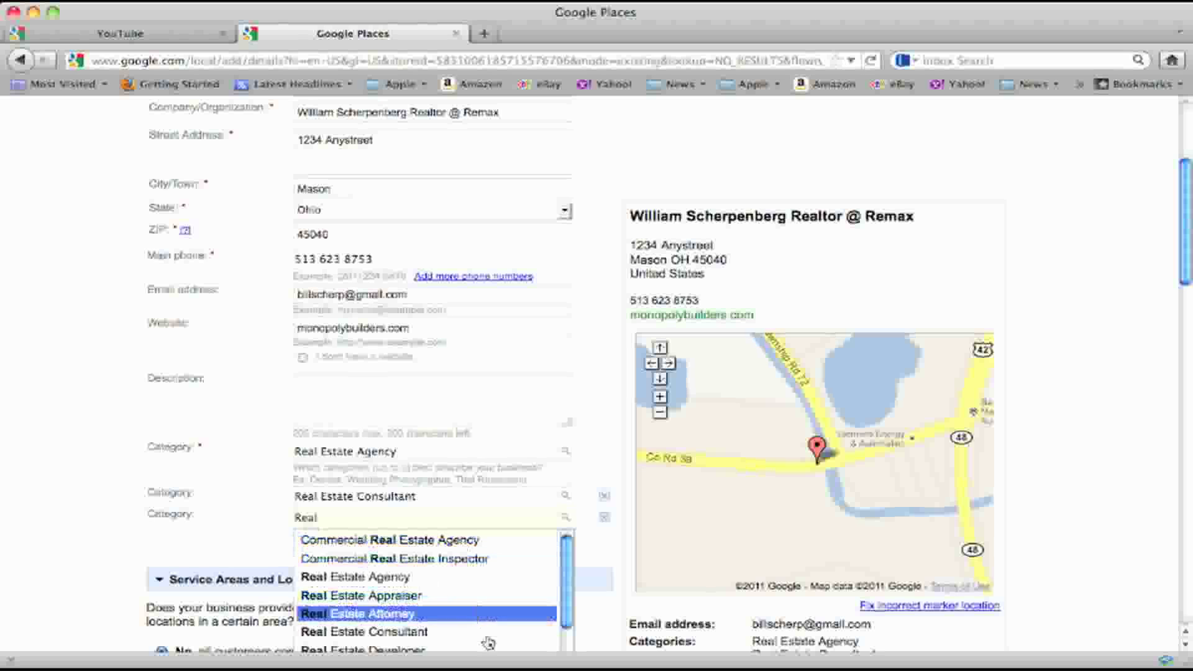
{"action": "scroll", "coordinate": [562, 606], "scroll_direction": "down", "scroll_amount": 2}
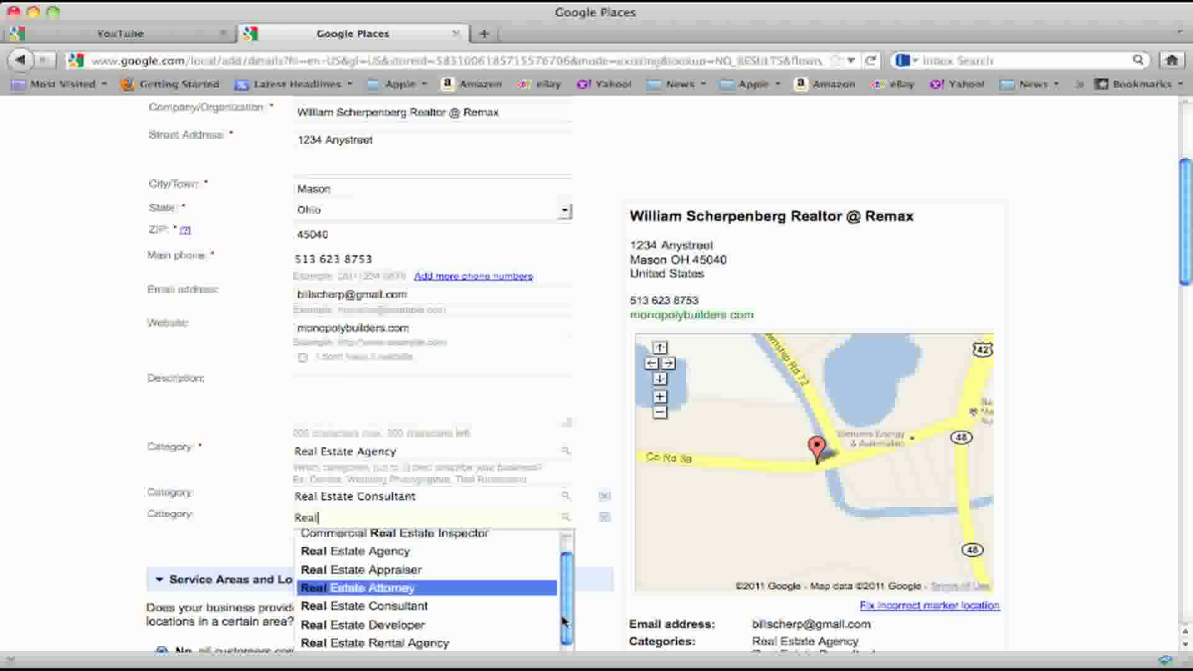
{"action": "left_click", "coordinate": [444, 618]}
{"action": "left_click", "coordinate": [322, 535]}
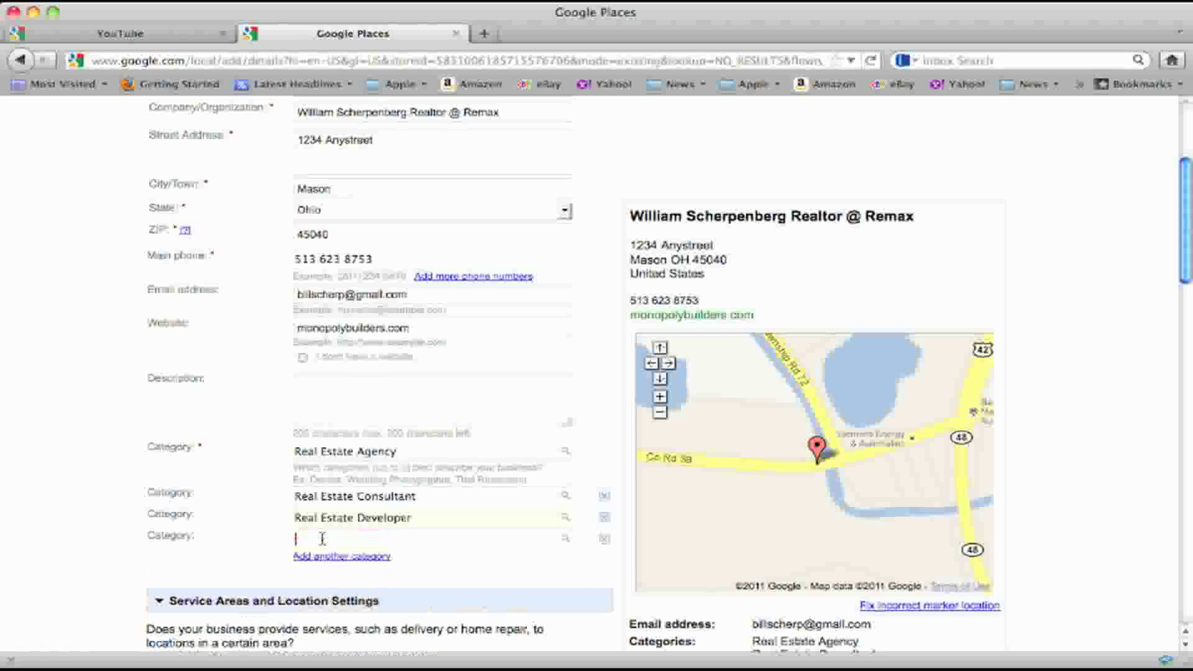
{"action": "type", "text": "Real"}
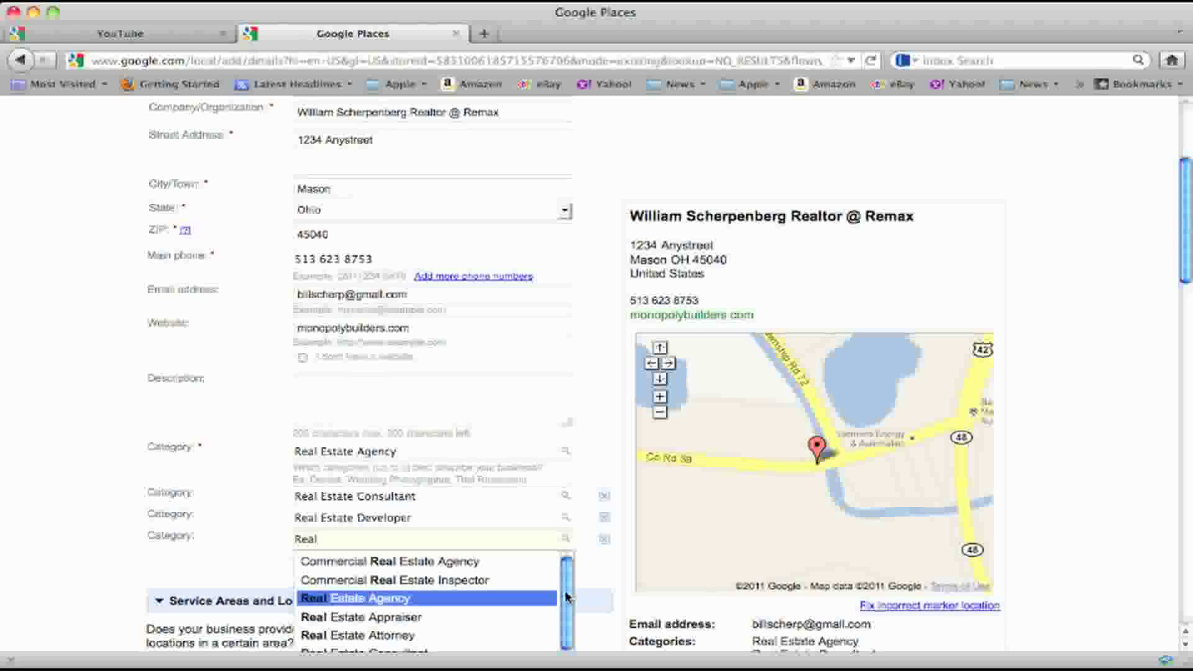
{"action": "scroll", "coordinate": [535, 621], "scroll_direction": "down", "scroll_amount": 3}
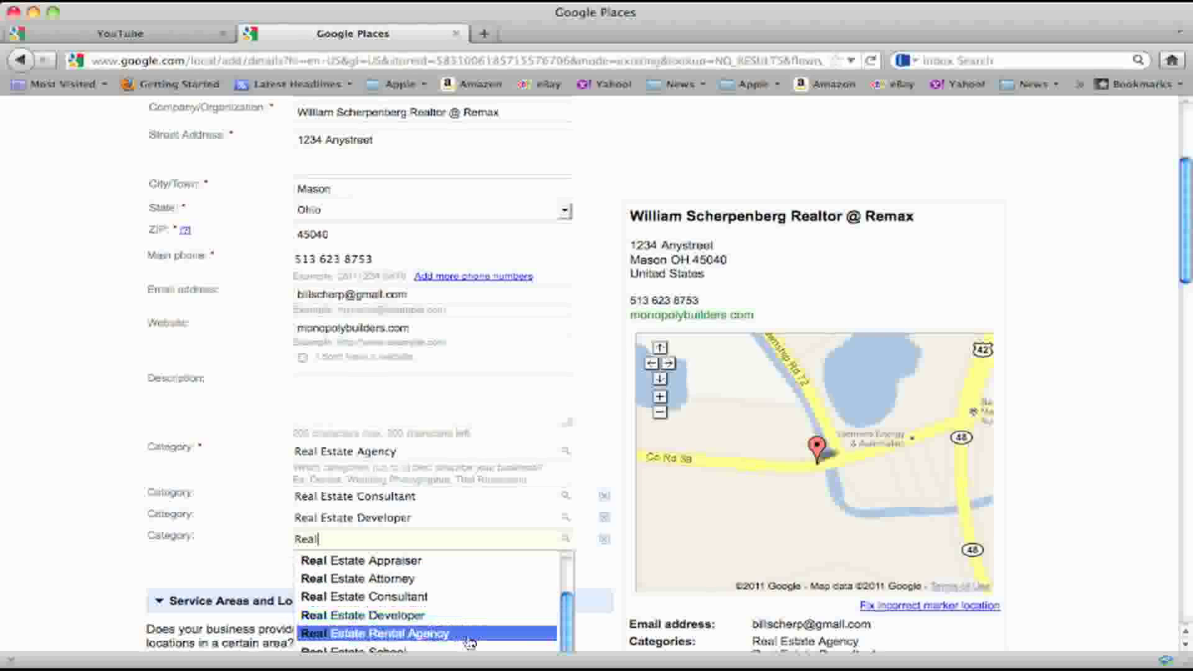
{"action": "left_click", "coordinate": [536, 634]}
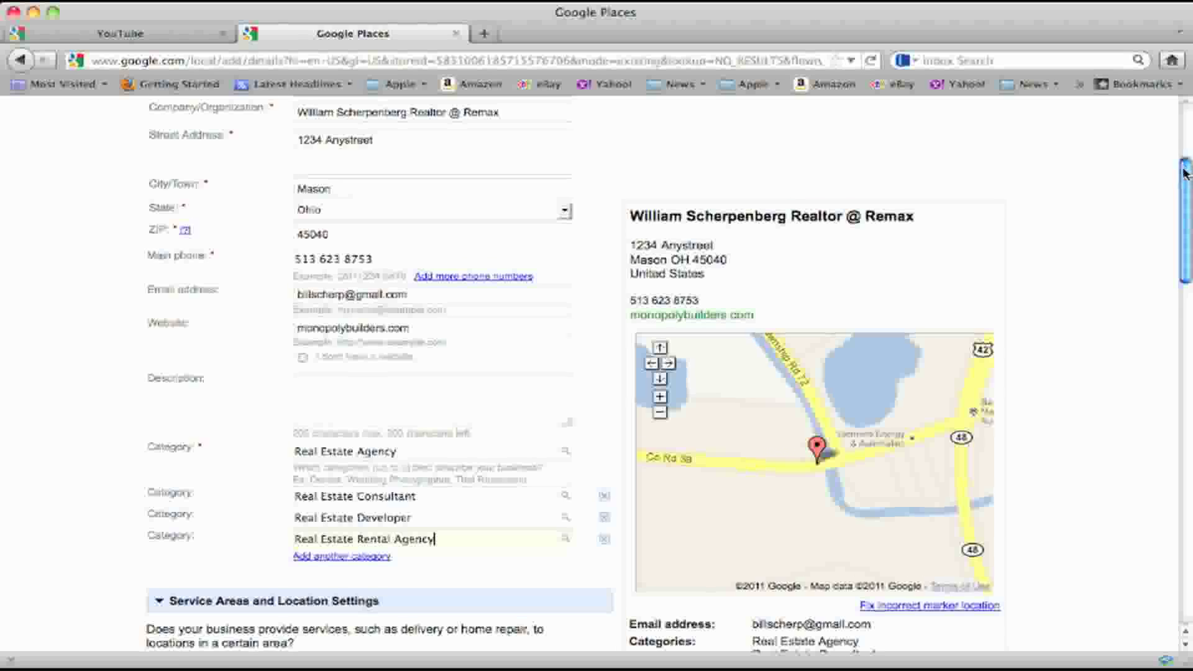
{"action": "scroll", "coordinate": [415, 311], "scroll_direction": "down", "scroll_amount": 3}
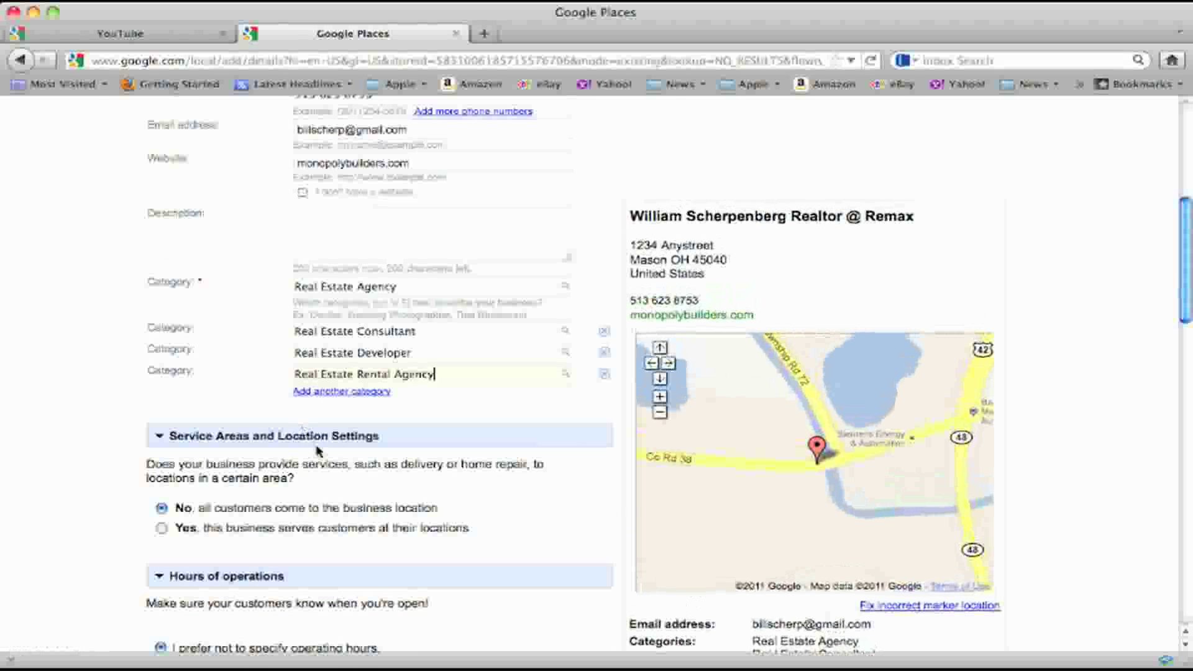
{"action": "left_click", "coordinate": [350, 396]}
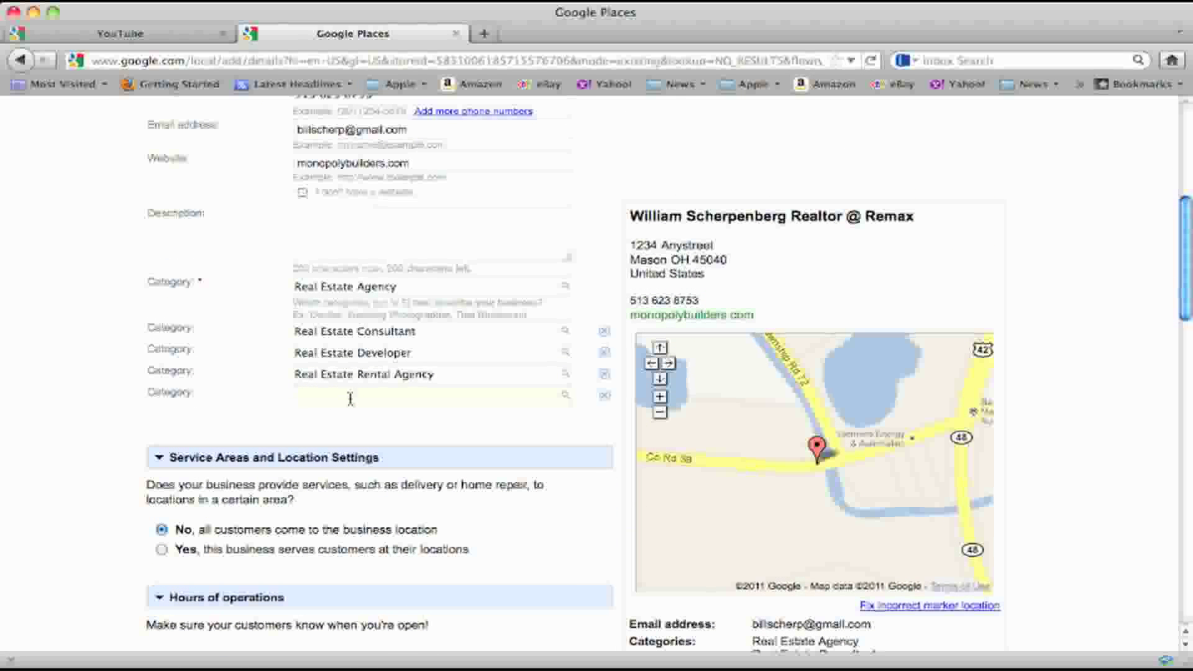
{"action": "type", "text": "Real"}
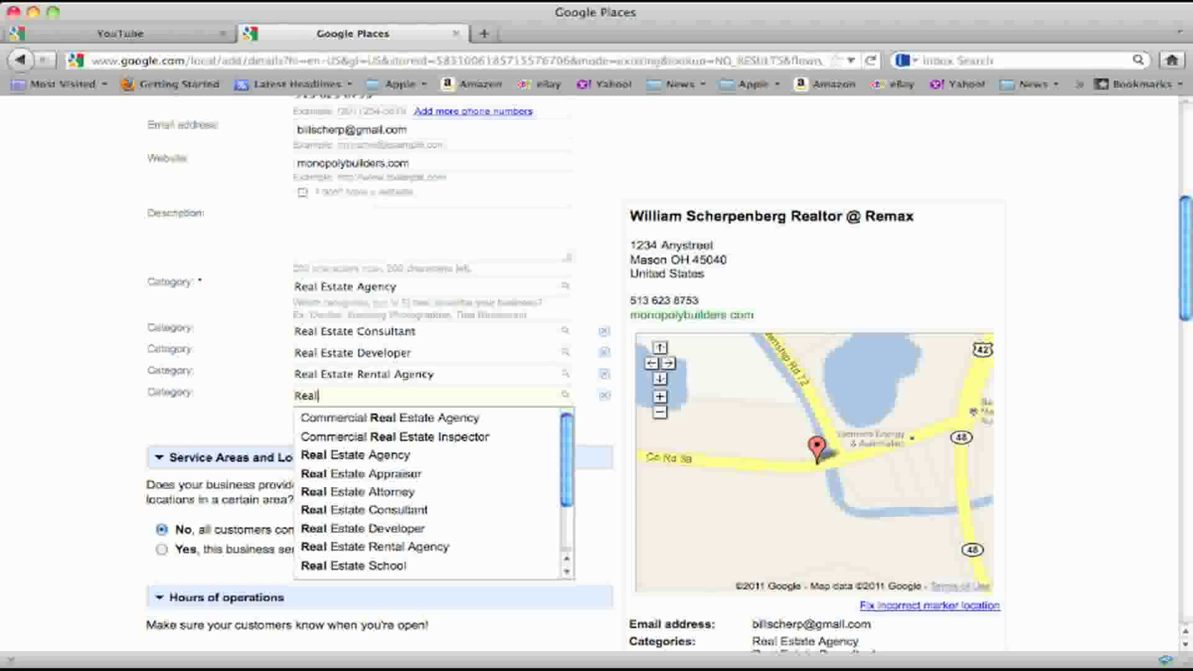
{"action": "left_click", "coordinate": [356, 474]}
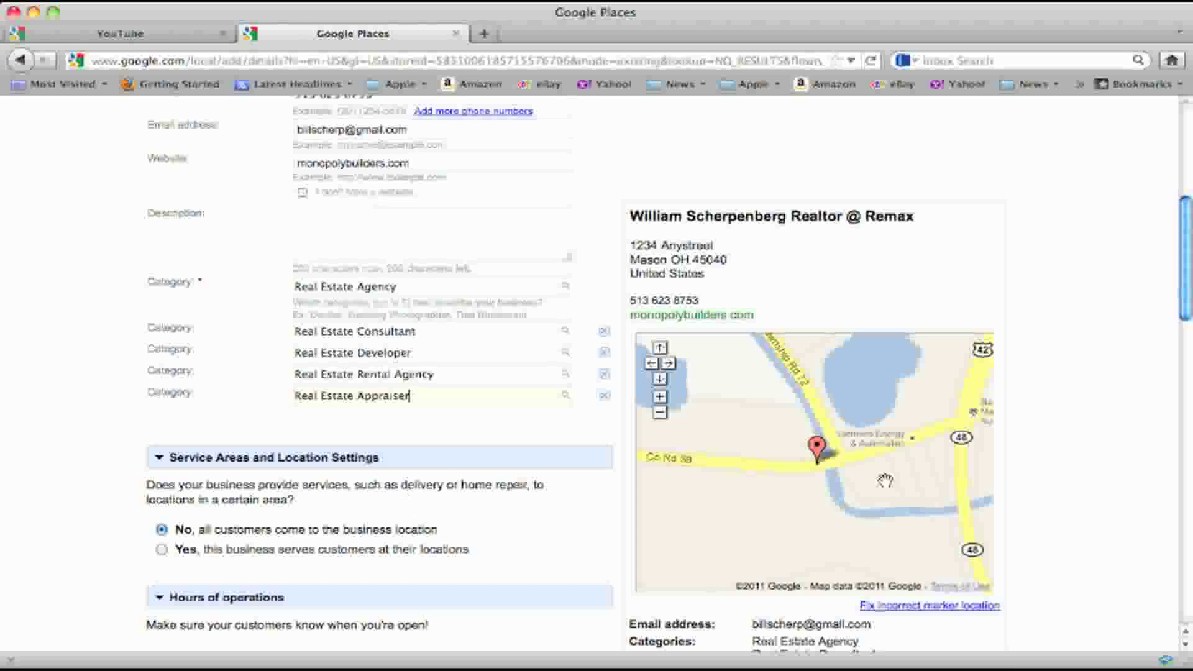
{"action": "left_click_drag", "start_coordinate": [1187, 293], "coordinate": [1189, 322]}
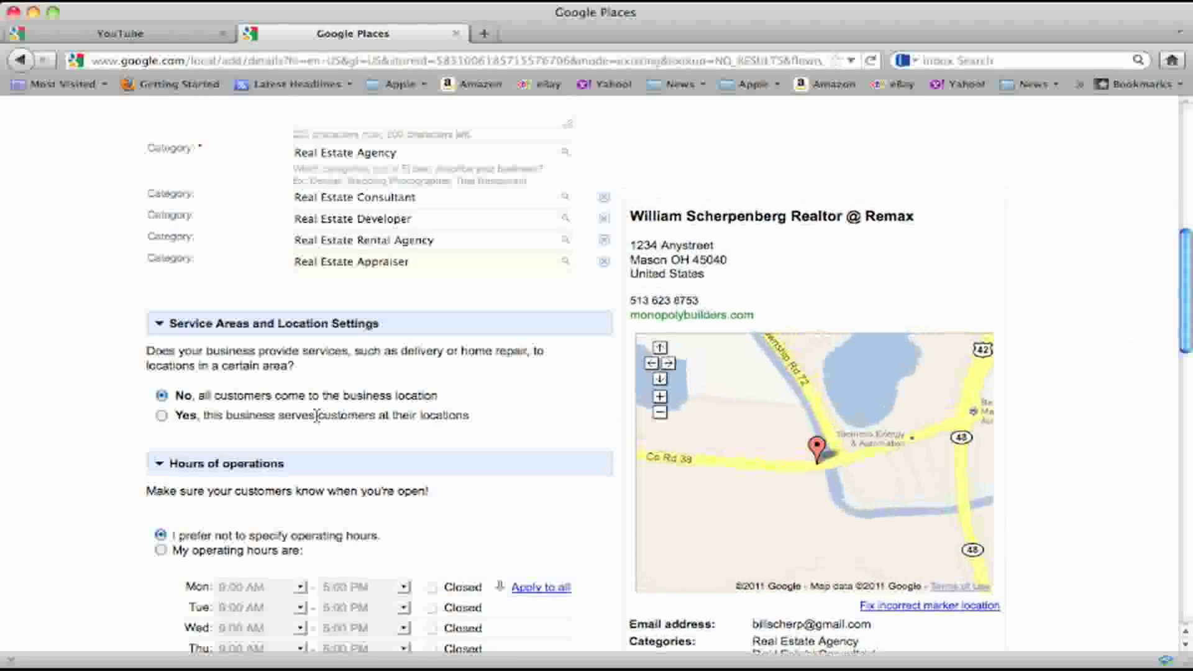
Indicate the business serves customers at their locations, defined by a list of areas
{"action": "left_click", "coordinate": [162, 415]}
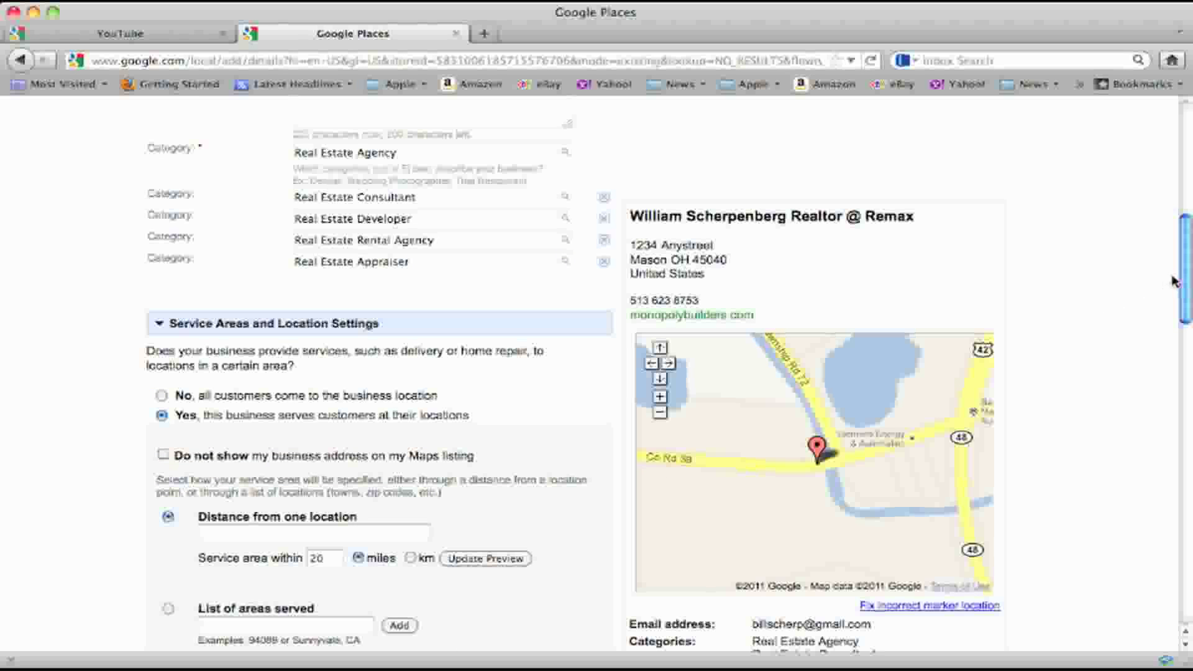
{"action": "left_click_drag", "start_coordinate": [1184, 281], "coordinate": [1189, 322]}
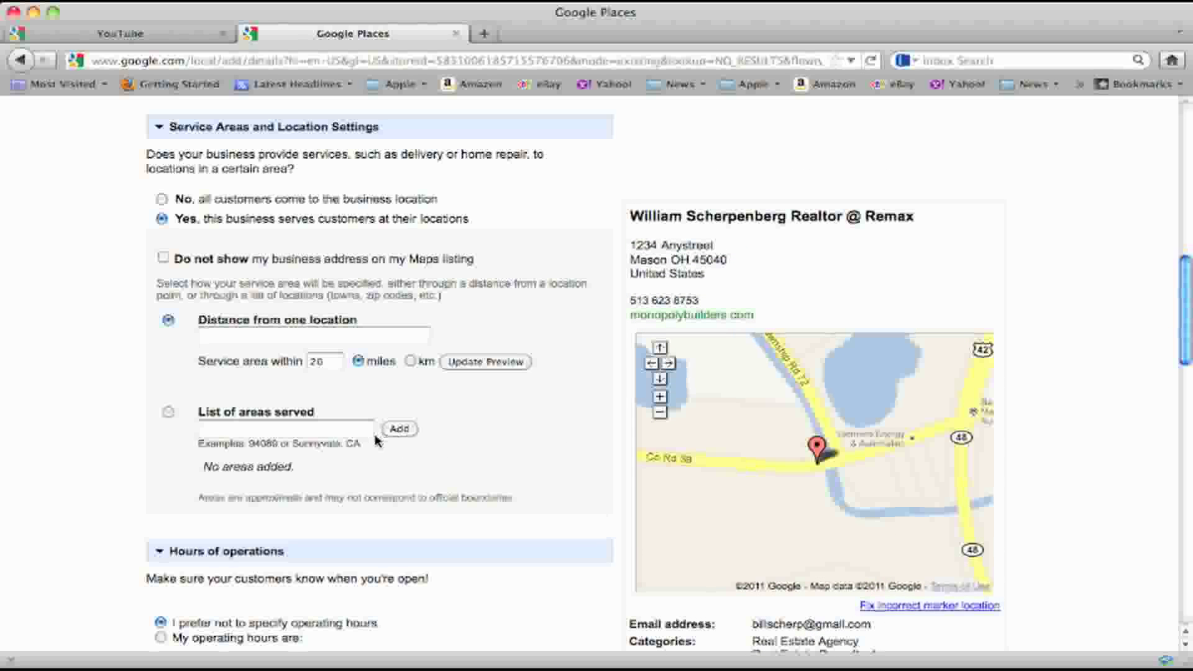
{"action": "left_click", "coordinate": [169, 413]}
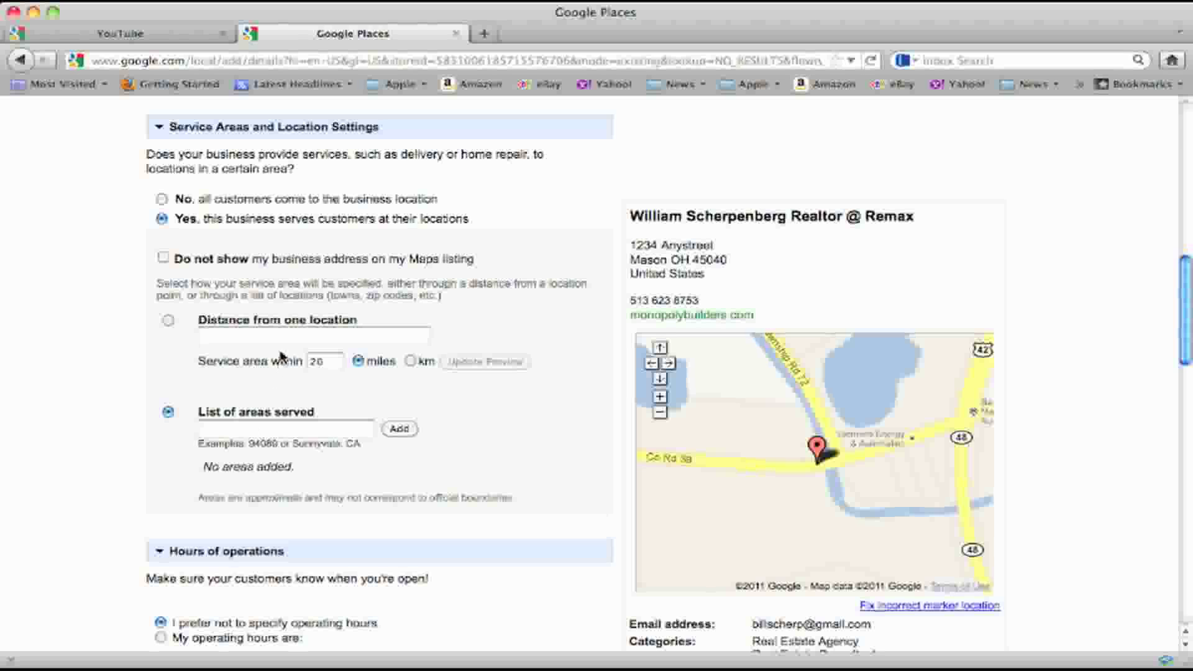
Add Mason 45040, Cincinnati 45249 and Cincinnati 45202 as served areas
{"action": "left_click", "coordinate": [226, 429]}
{"action": "type", "text": "45040"}
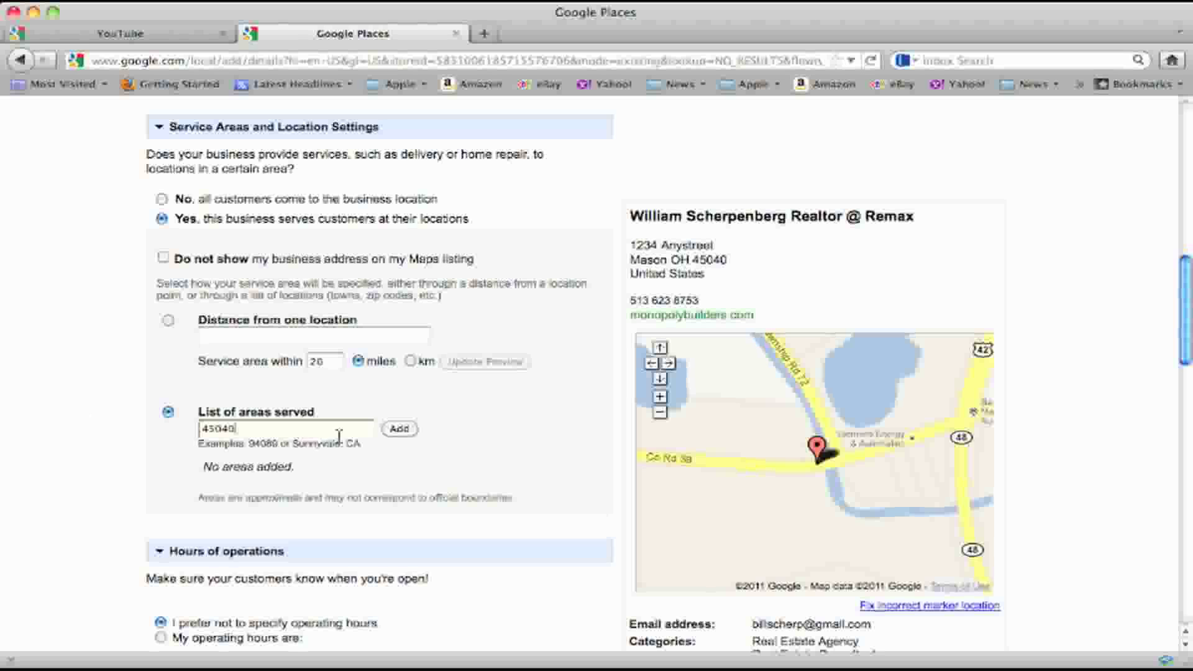
{"action": "left_click", "coordinate": [394, 432]}
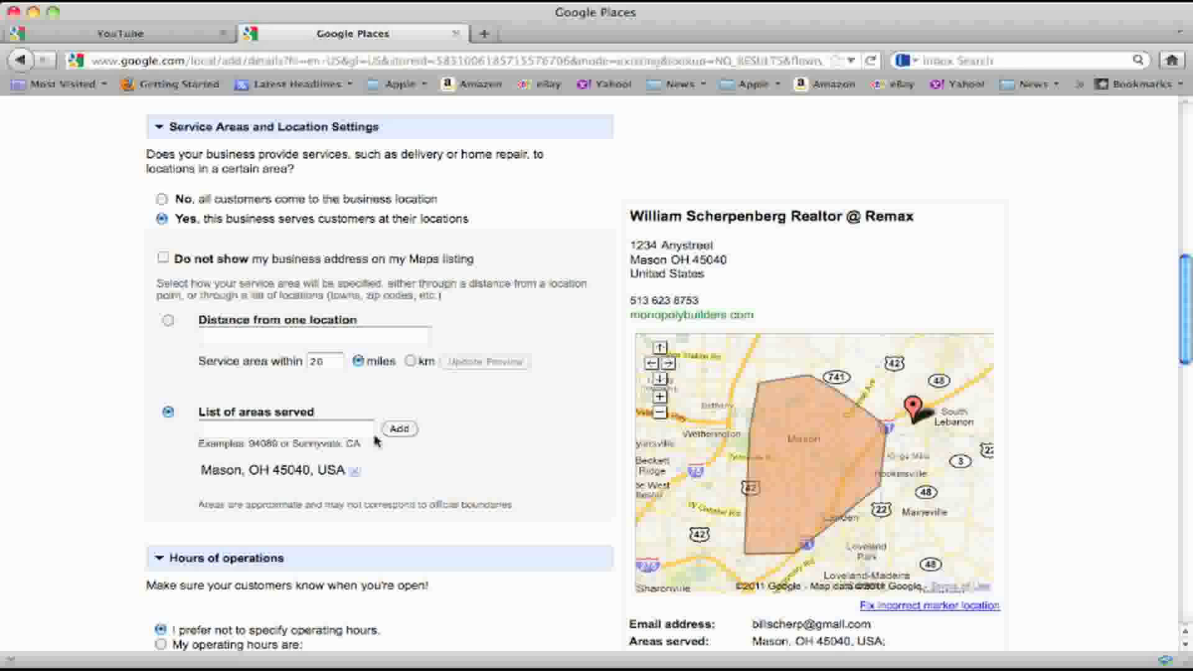
{"action": "left_click", "coordinate": [251, 434]}
{"action": "type", "text": "45"}
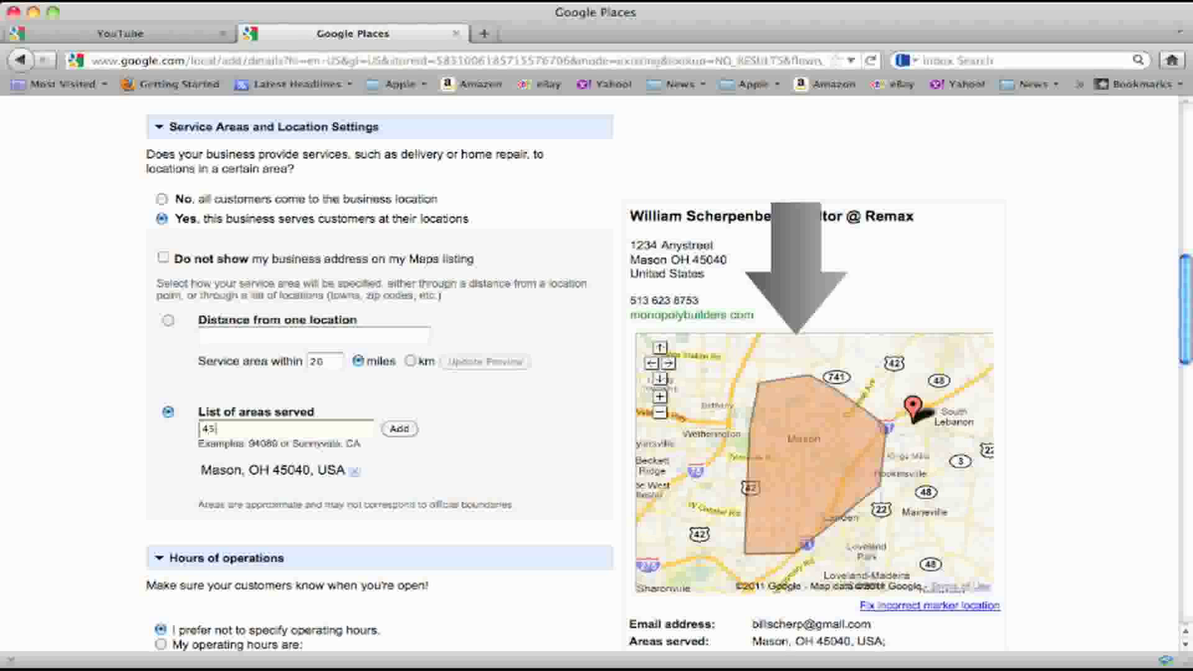
{"action": "type", "text": "0"}
{"action": "key", "text": "BackSpace"}
{"action": "key", "text": "BackSpace"}
{"action": "type", "text": "524"}
{"action": "left_click", "coordinate": [399, 429]}
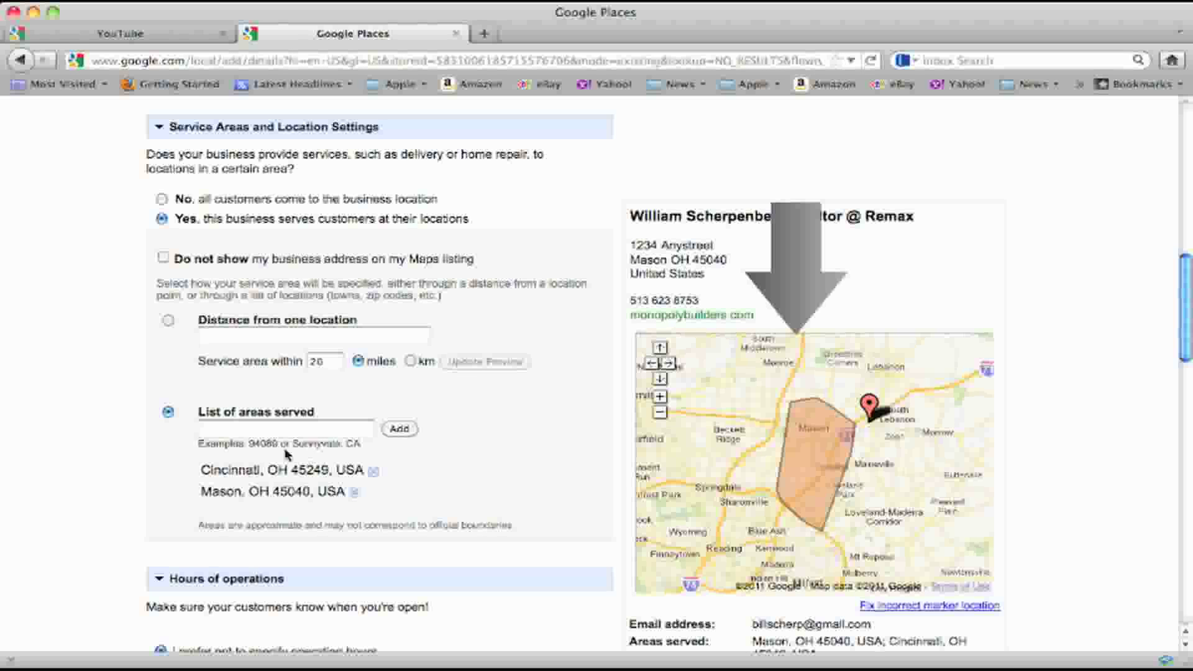
{"action": "left_click", "coordinate": [271, 430]}
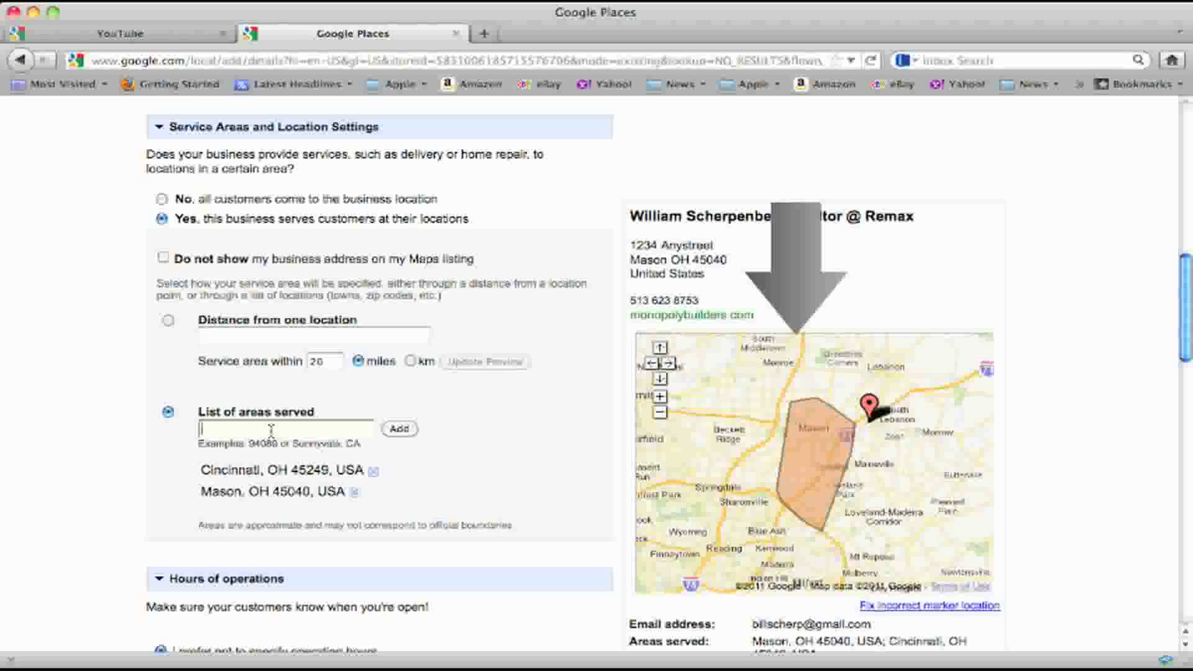
{"action": "type", "text": "45202"}
{"action": "left_click", "coordinate": [398, 430]}
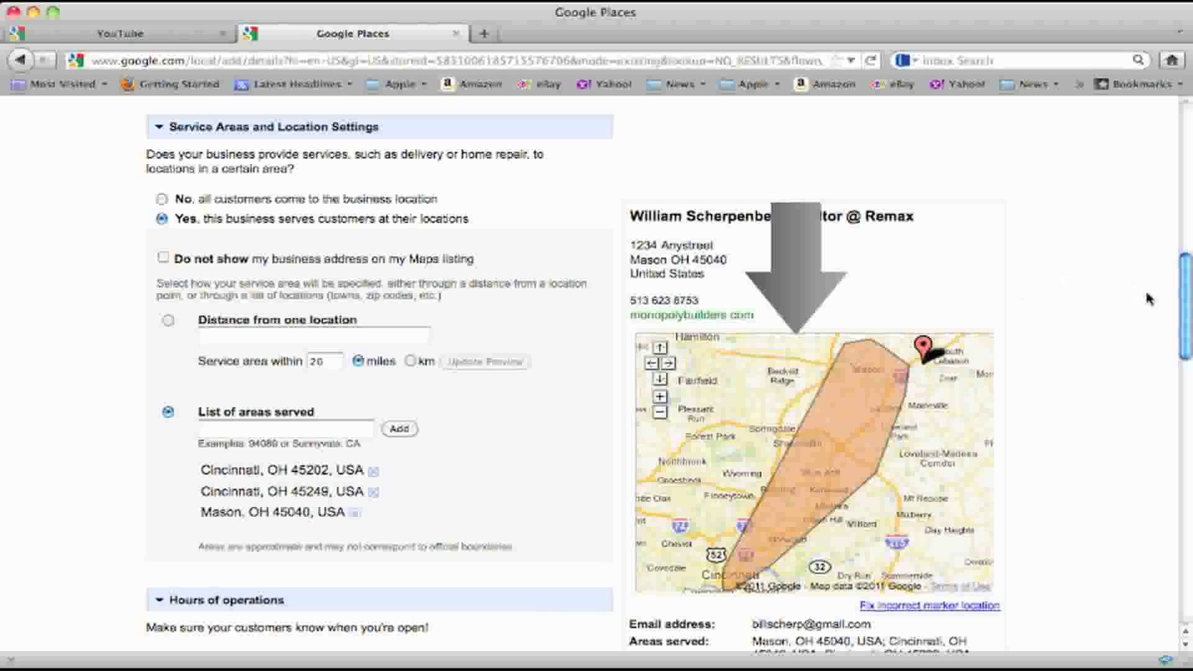
{"action": "left_click_drag", "start_coordinate": [1183, 285], "coordinate": [1188, 339]}
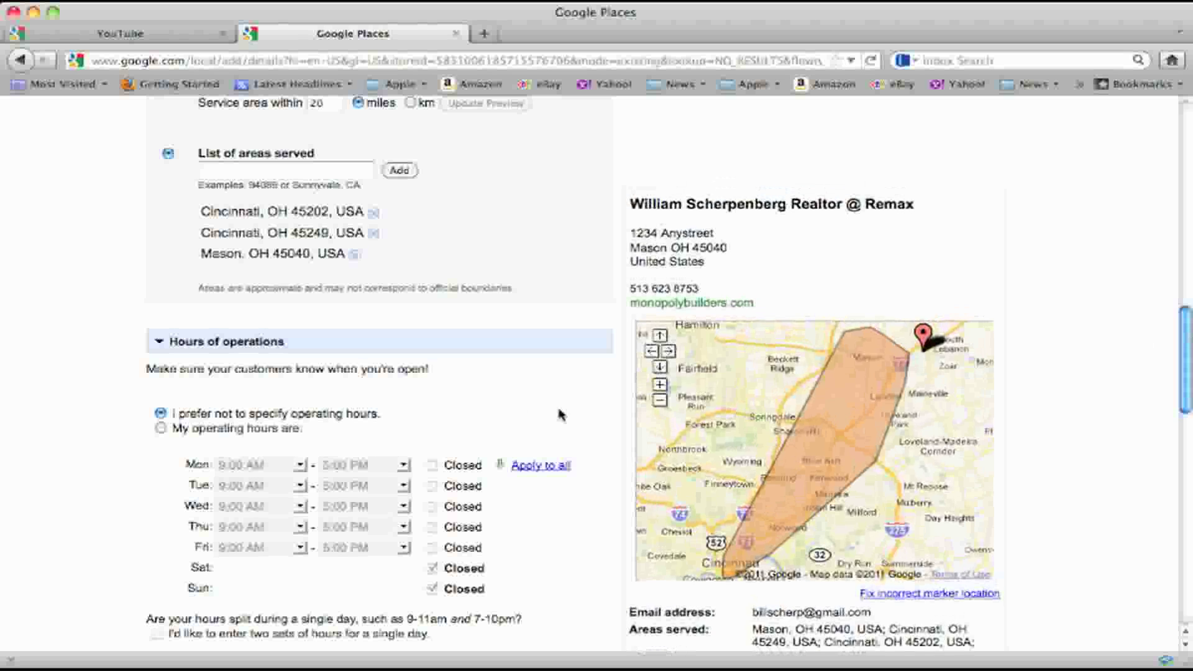
Set operating hours 9:00 AM to 9:00 PM for all days, opening Saturday and Sunday
{"action": "left_click", "coordinate": [161, 433]}
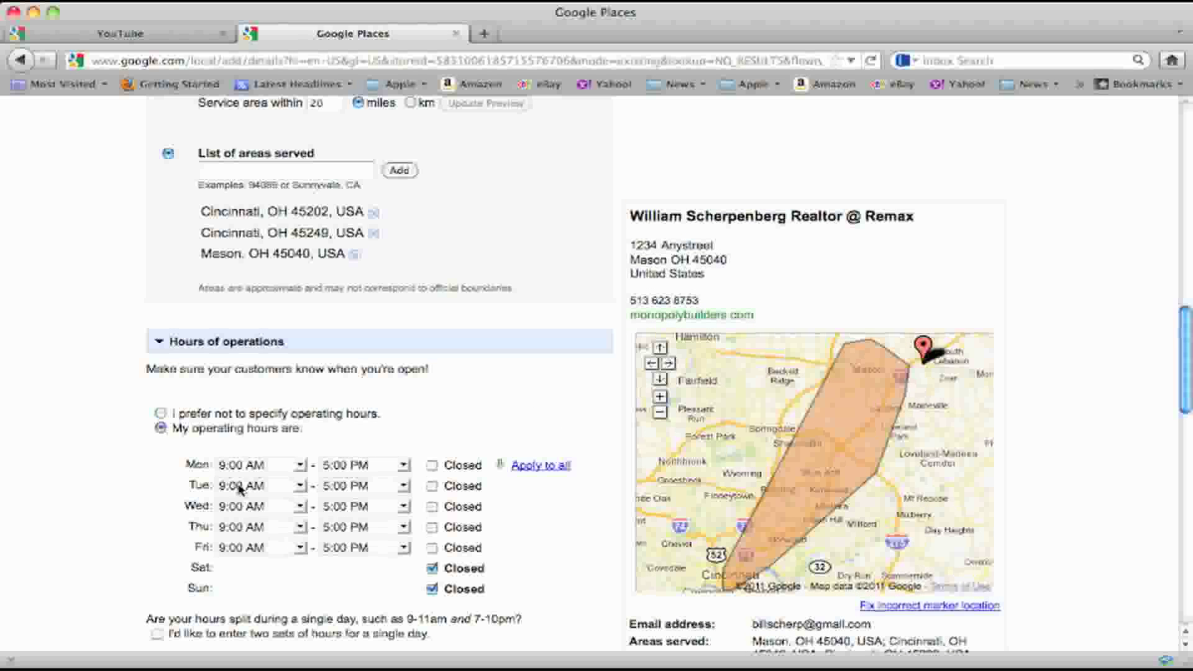
{"action": "left_click", "coordinate": [405, 465]}
{"action": "left_click_drag", "start_coordinate": [401, 329], "coordinate": [401, 377]}
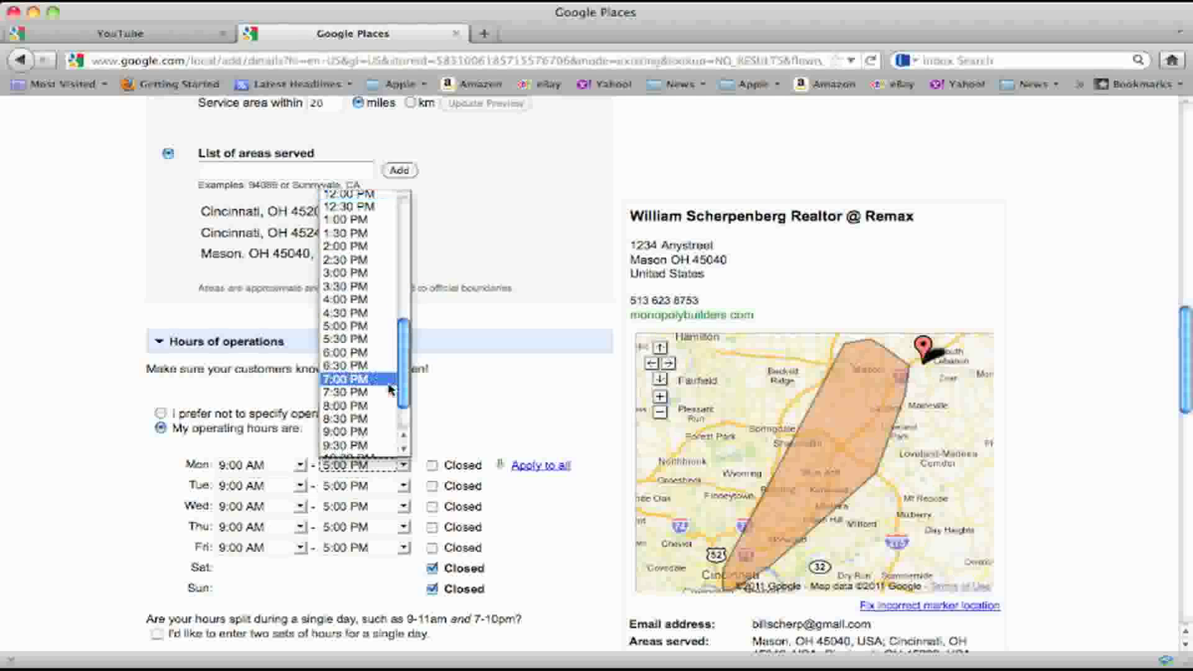
{"action": "left_click", "coordinate": [367, 432]}
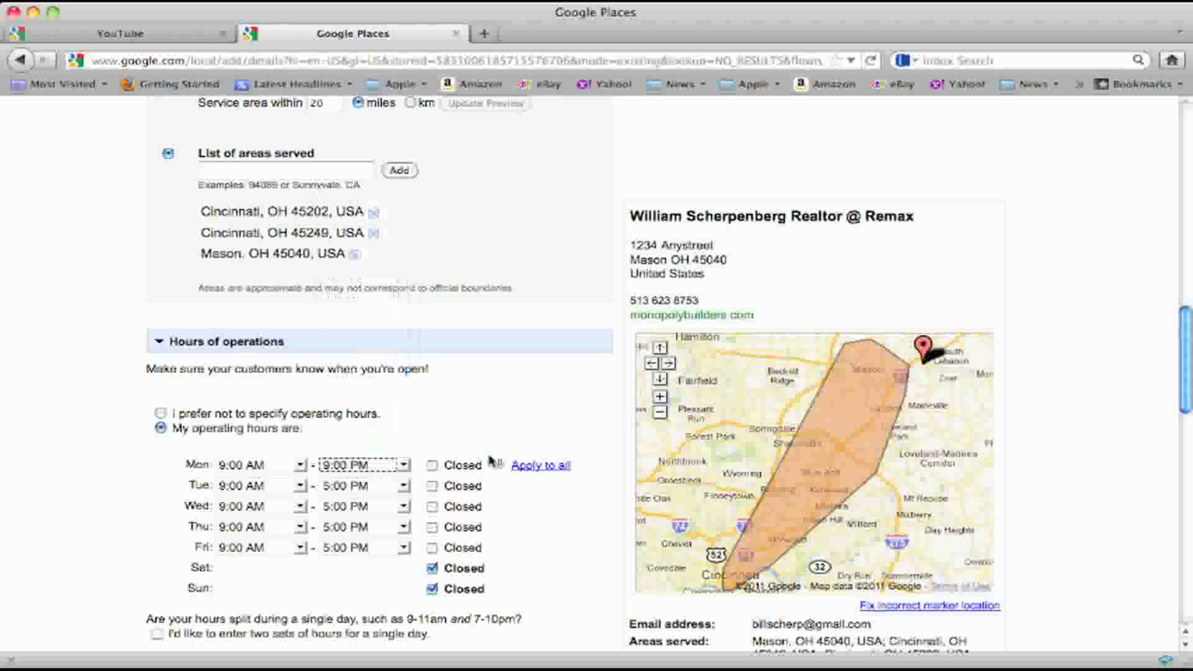
{"action": "left_click", "coordinate": [542, 467]}
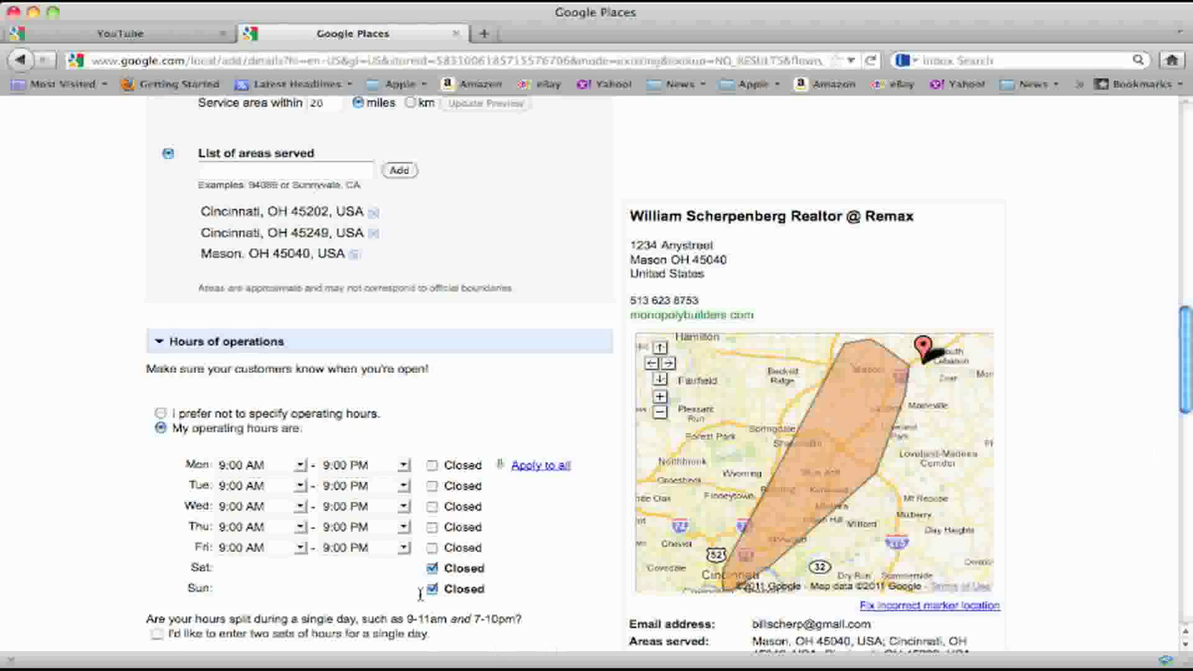
{"action": "left_click", "coordinate": [432, 568]}
{"action": "left_click", "coordinate": [432, 589]}
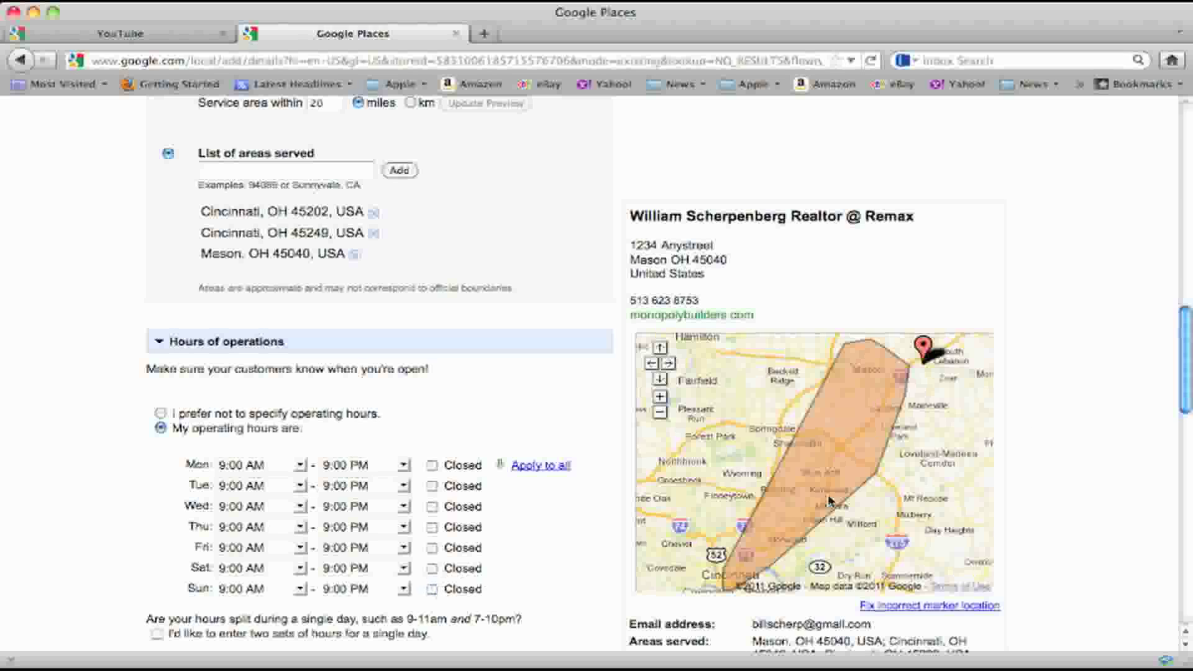
{"action": "left_click_drag", "start_coordinate": [1186, 314], "coordinate": [1191, 397]}
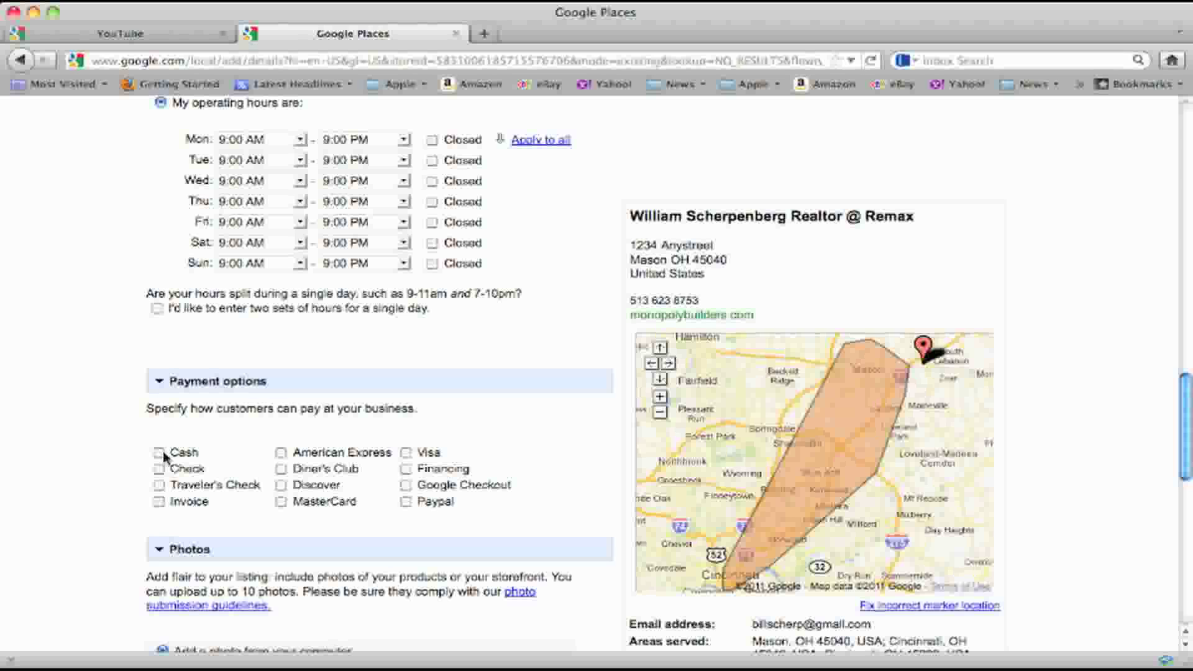
Accept Traveler's Check, Invoice and American Express as payment methods
{"action": "left_click", "coordinate": [160, 485]}
{"action": "left_click", "coordinate": [159, 502]}
{"action": "left_click", "coordinate": [280, 454]}
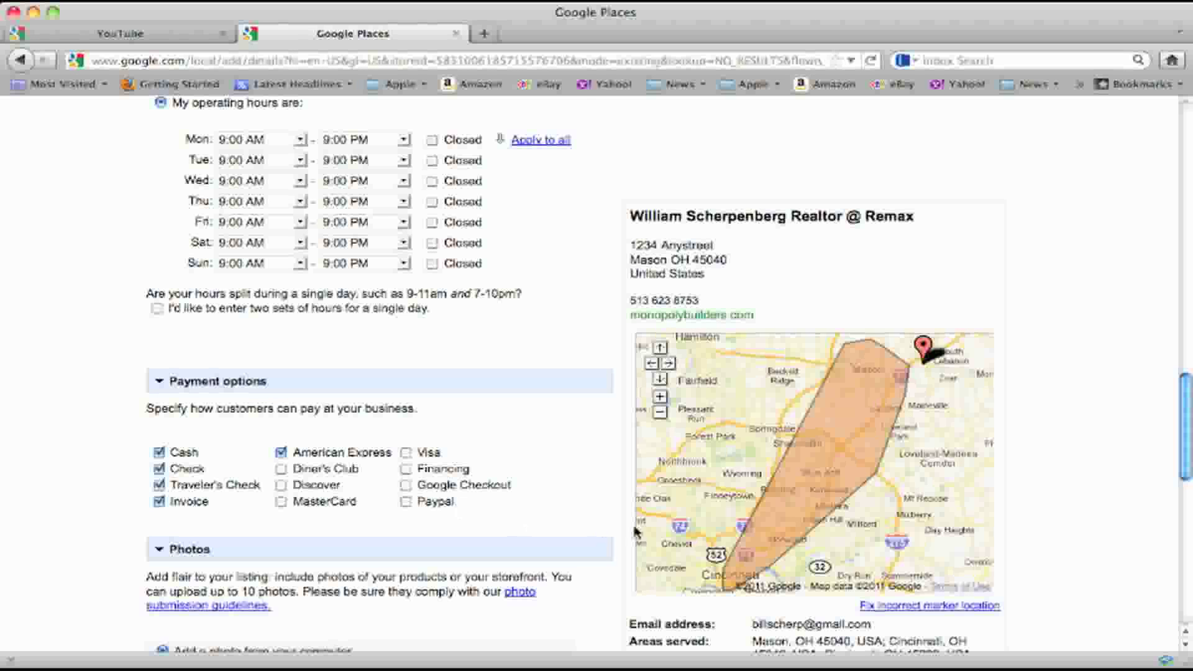
{"action": "left_click_drag", "start_coordinate": [1187, 380], "coordinate": [1187, 439]}
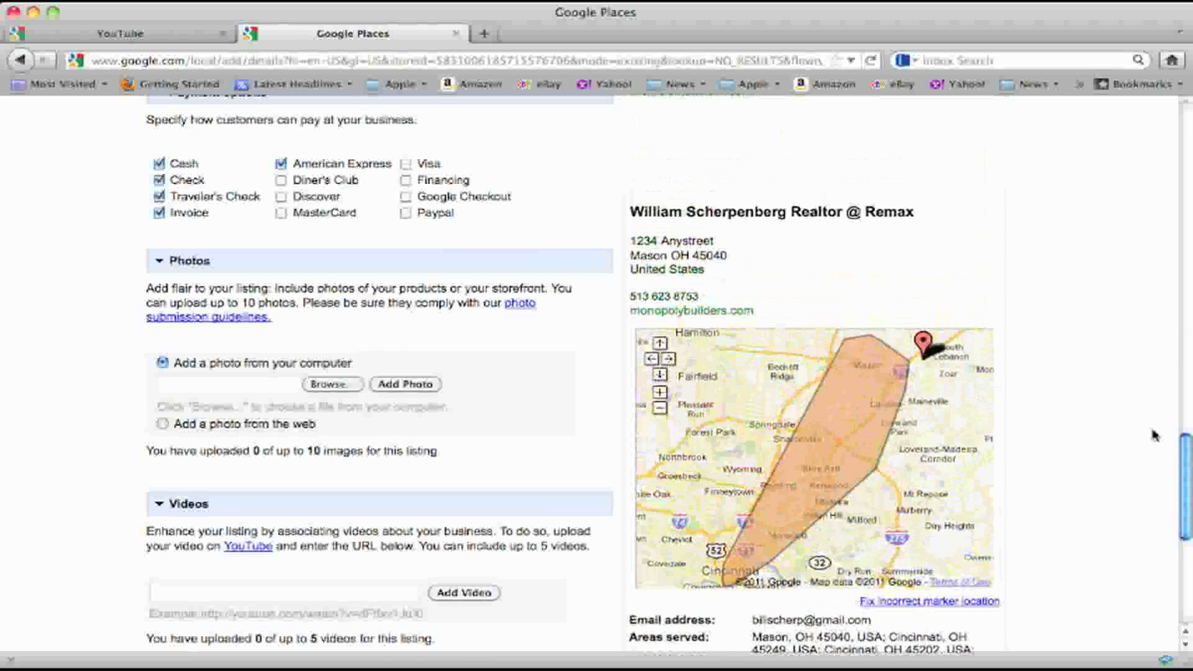
Upload the business card image from the Desktop as a listing photo
{"action": "left_click", "coordinate": [334, 386]}
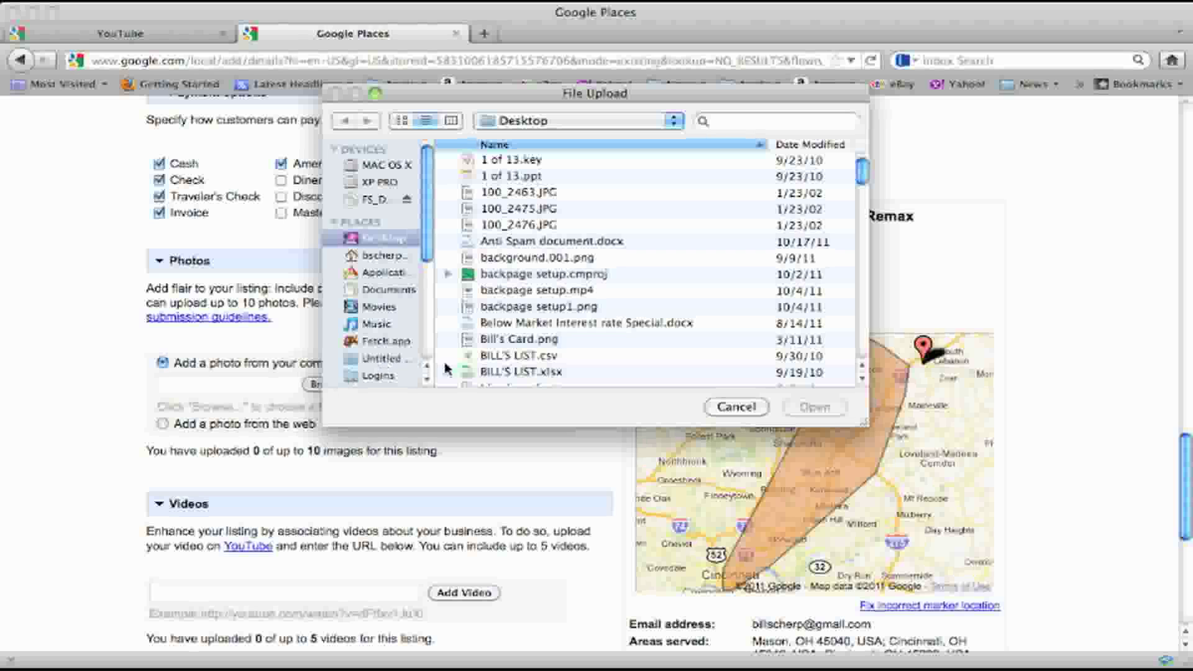
{"action": "left_click", "coordinate": [538, 340]}
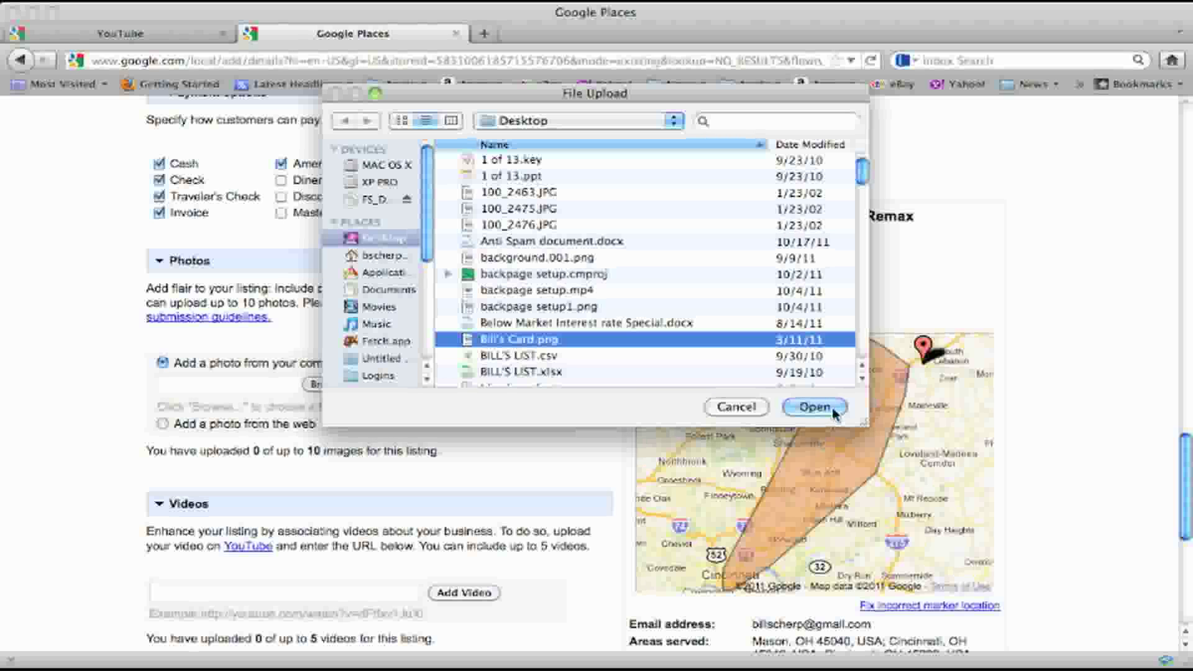
{"action": "left_click", "coordinate": [815, 407]}
{"action": "left_click", "coordinate": [416, 385]}
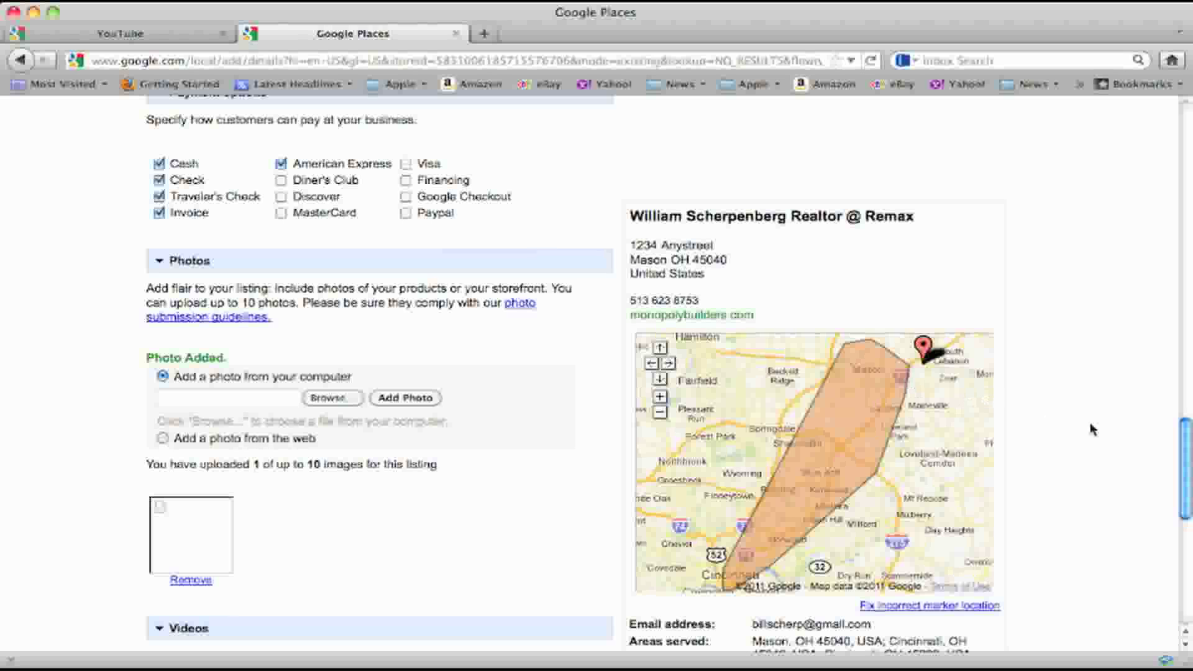
{"action": "left_click_drag", "start_coordinate": [1182, 456], "coordinate": [1188, 521]}
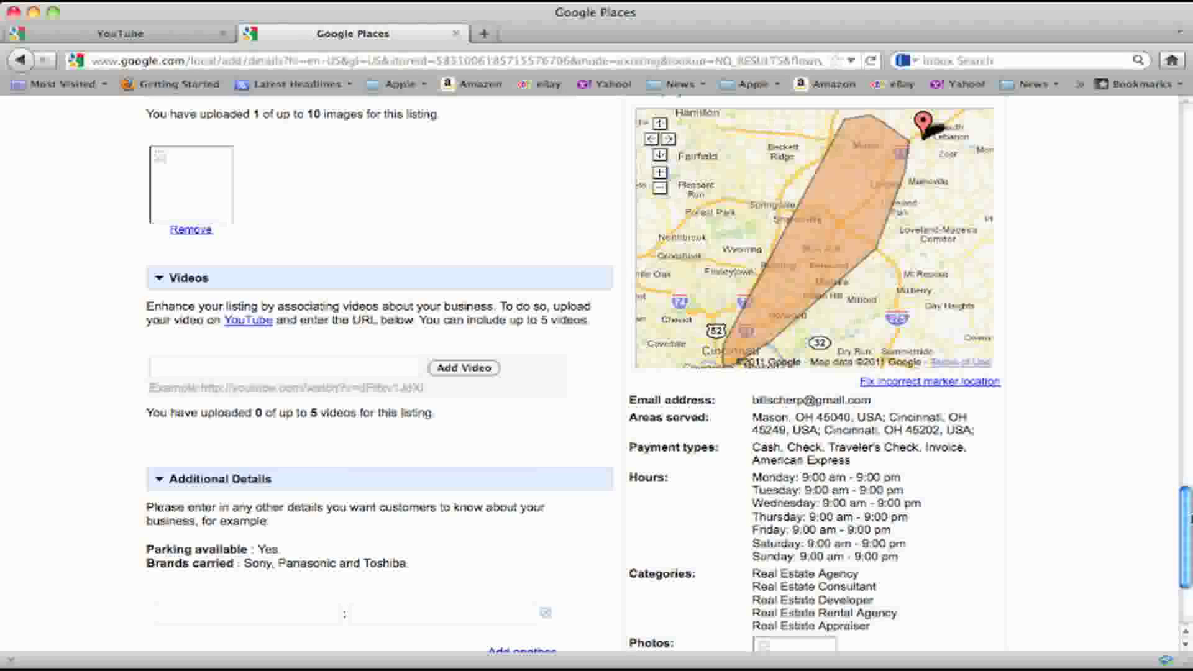
{"action": "left_click_drag", "start_coordinate": [1189, 519], "coordinate": [1188, 498]}
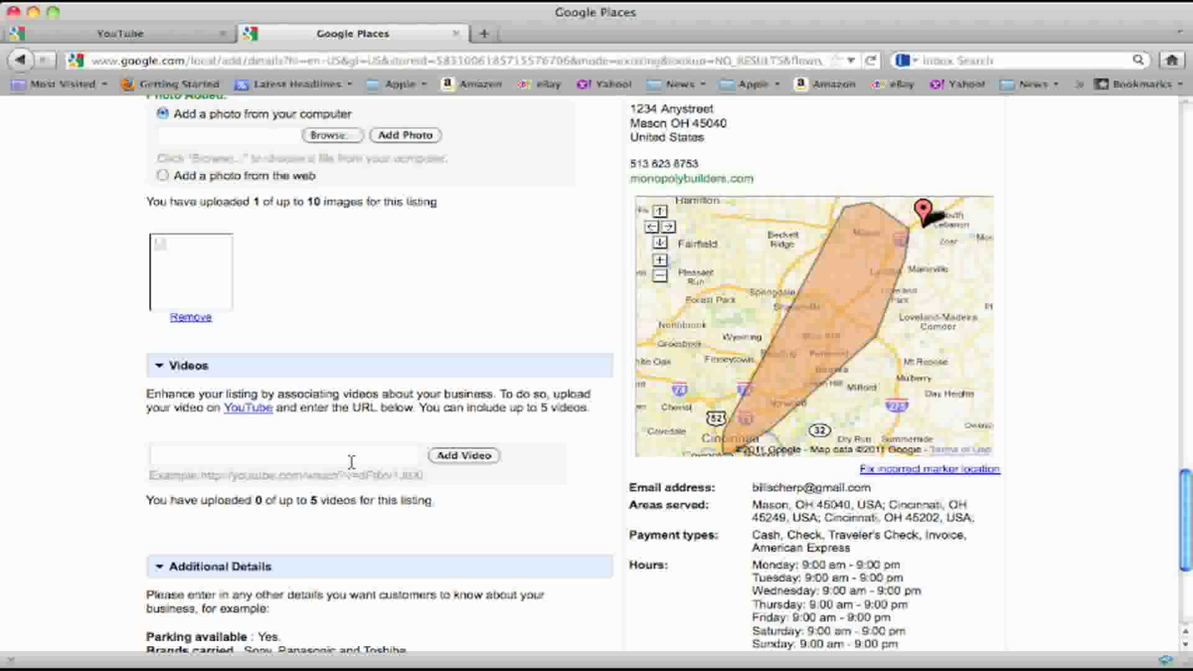
Search YouTube for 'lynn buyer pre close' to find the listing video
{"action": "left_click", "coordinate": [180, 39]}
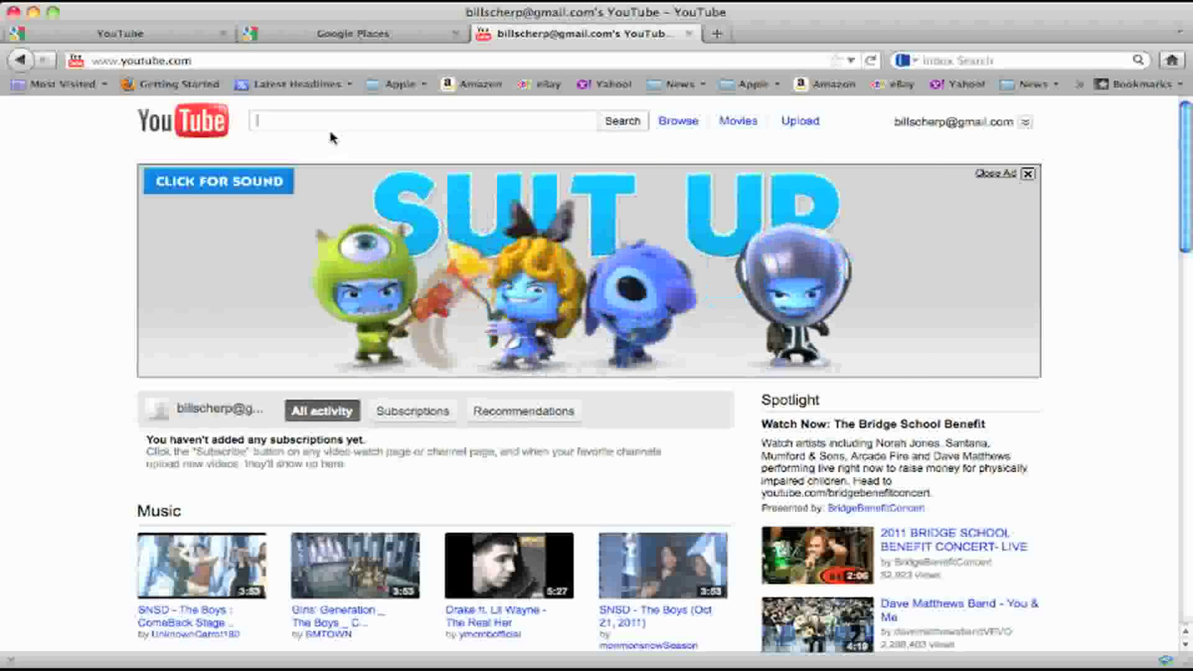
{"action": "type", "text": "ly"}
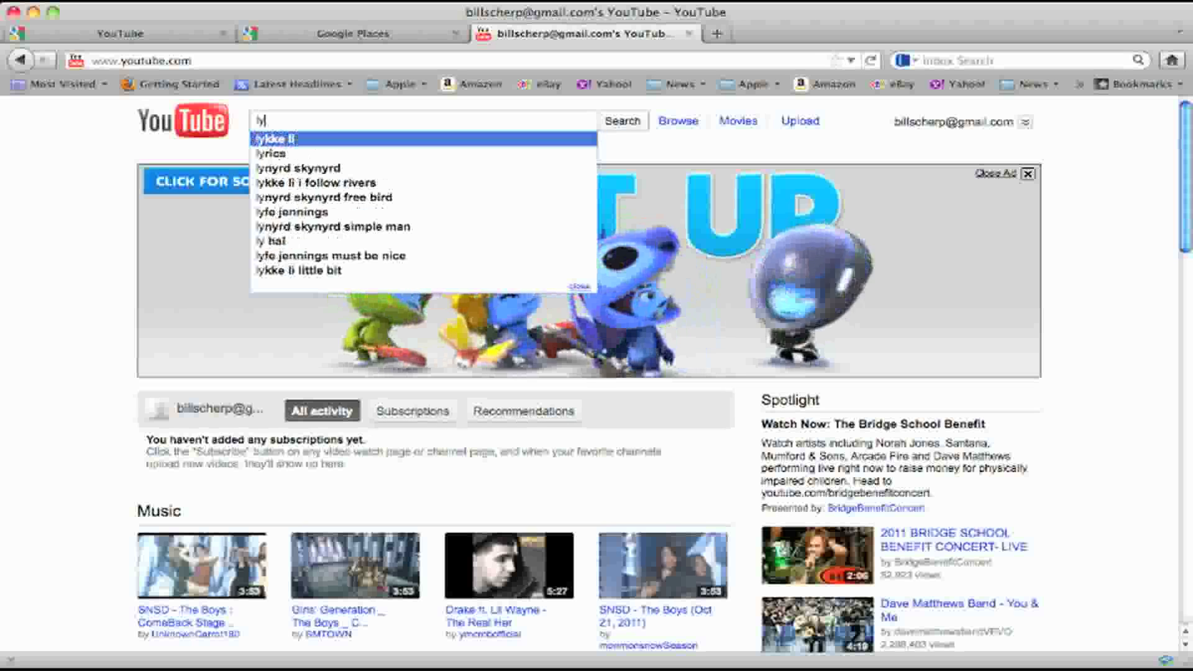
{"action": "type", "text": "nn"}
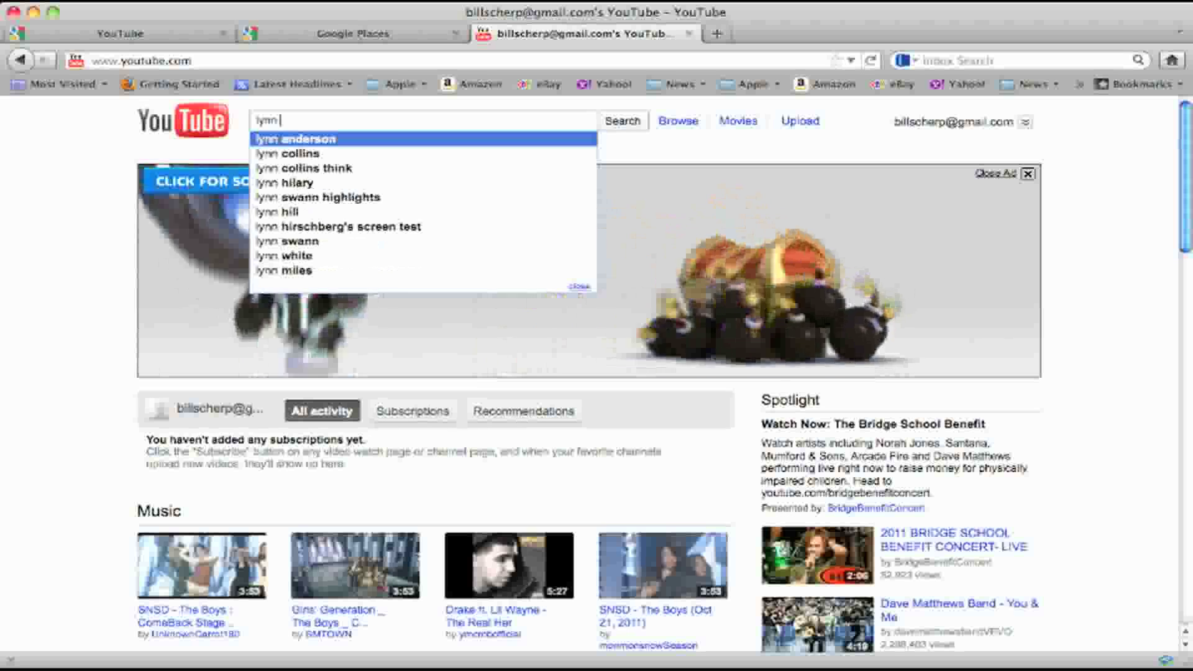
{"action": "type", "text": "buyer p"}
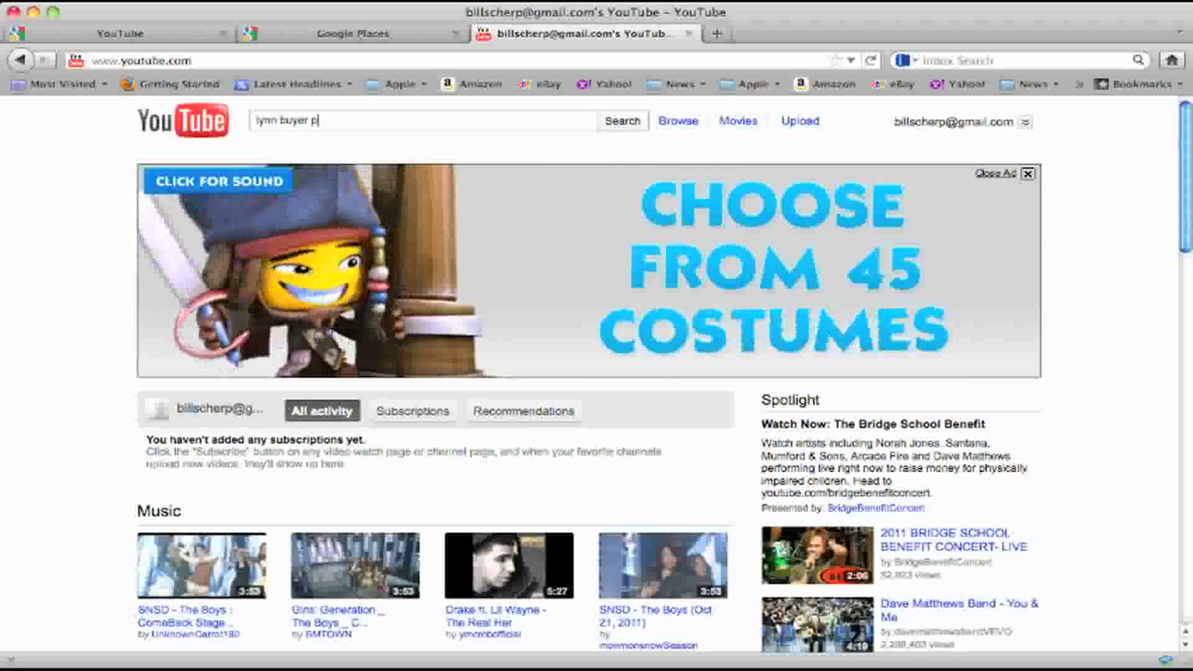
{"action": "key", "text": "BackSpace"}
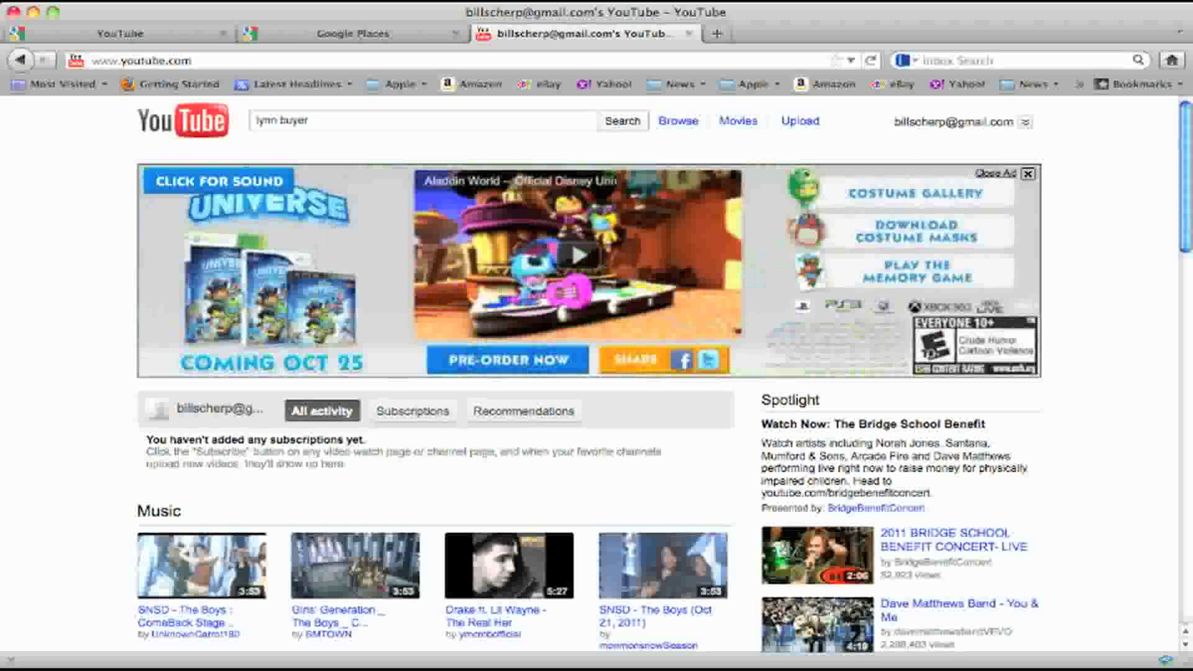
{"action": "type", "text": "pre clo"}
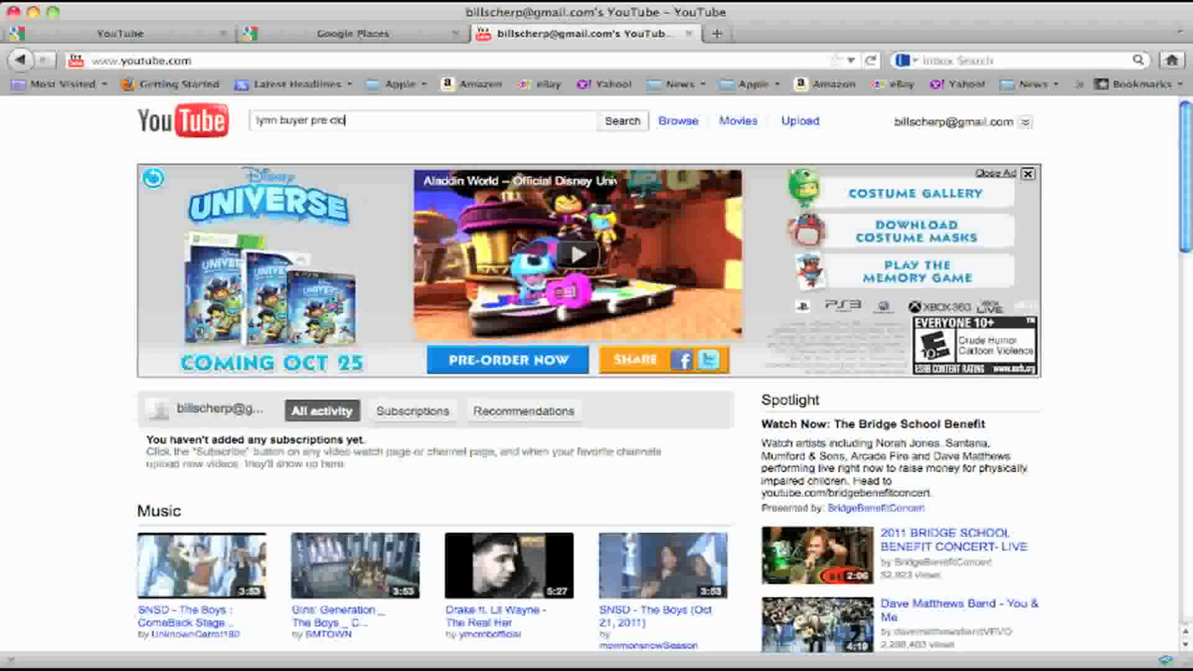
{"action": "type", "text": "se"}
{"action": "key", "text": "Return"}
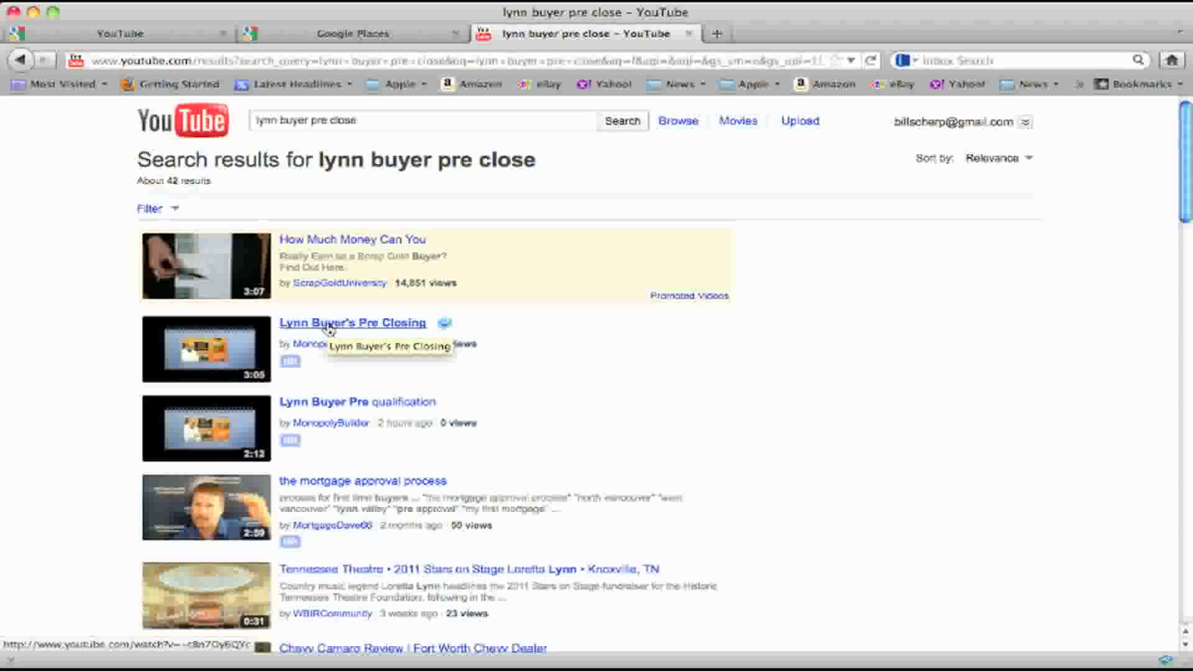
Open the buyer's pre-closing video on YouTube and bring up its Share options
{"action": "left_click", "coordinate": [329, 330]}
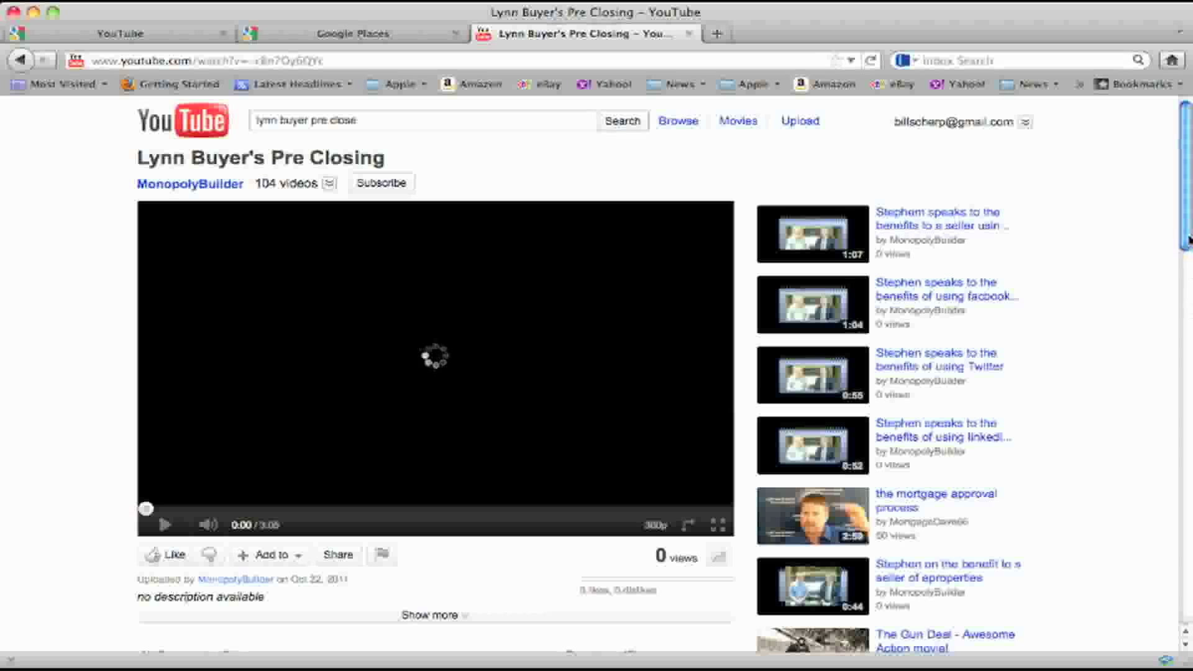
{"action": "scroll", "coordinate": [1189, 238], "scroll_direction": "down", "scroll_amount": 5}
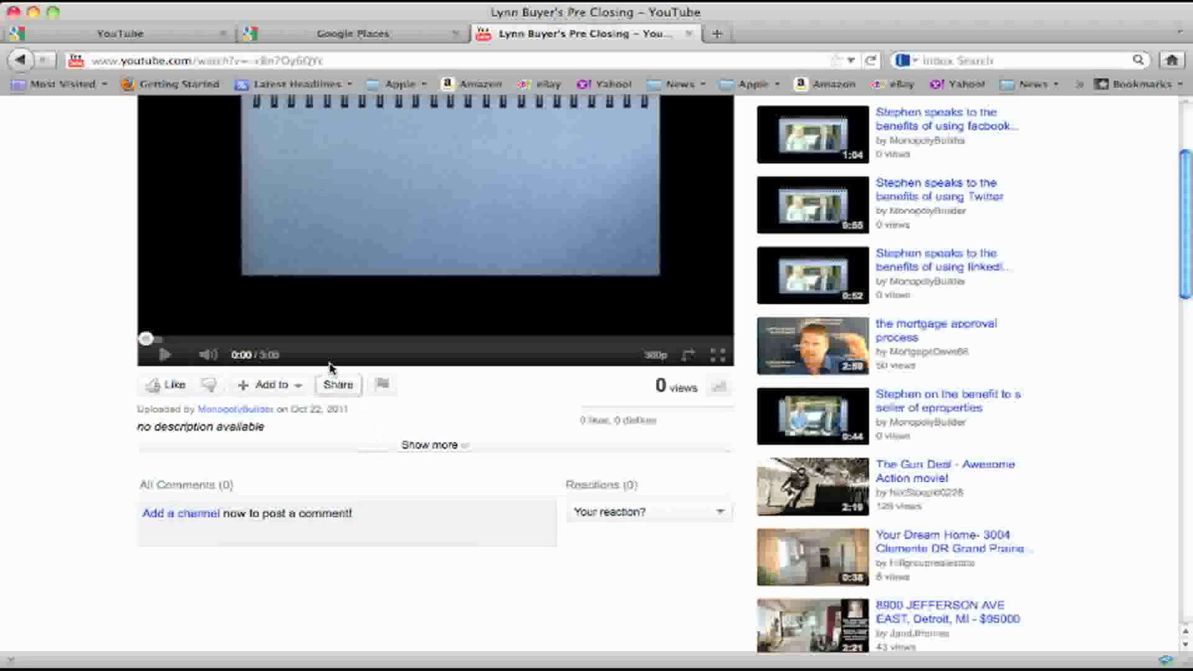
{"action": "left_click", "coordinate": [338, 386]}
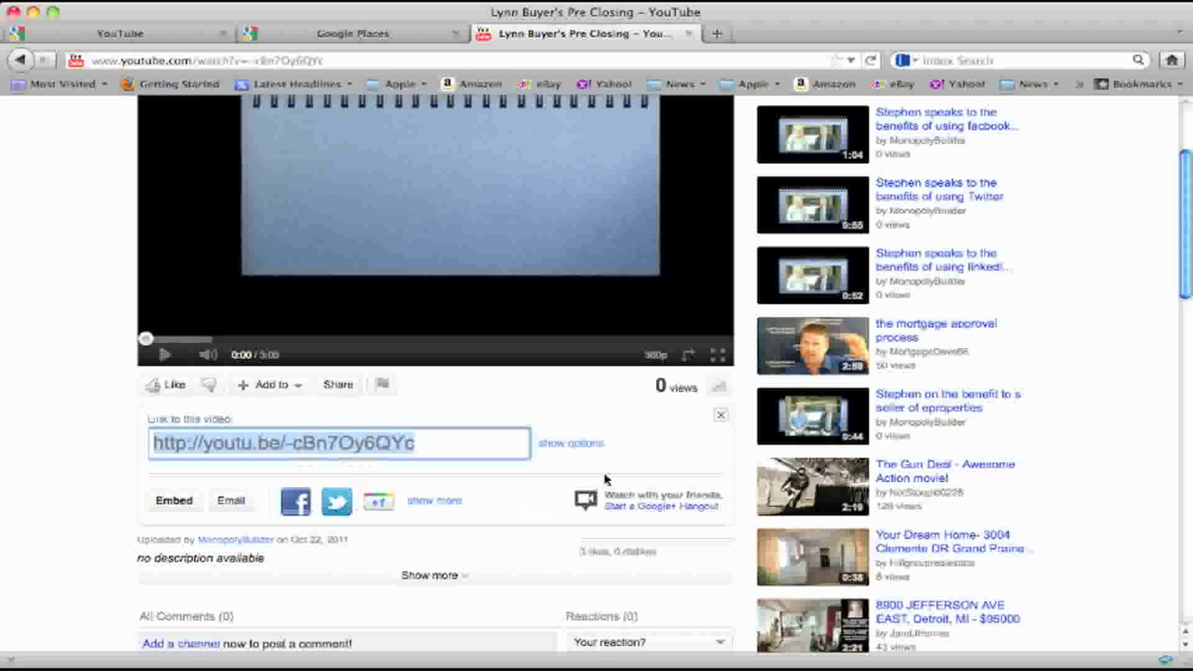
Switch the share link to the full-length HD URL and copy it
{"action": "left_click", "coordinate": [589, 446]}
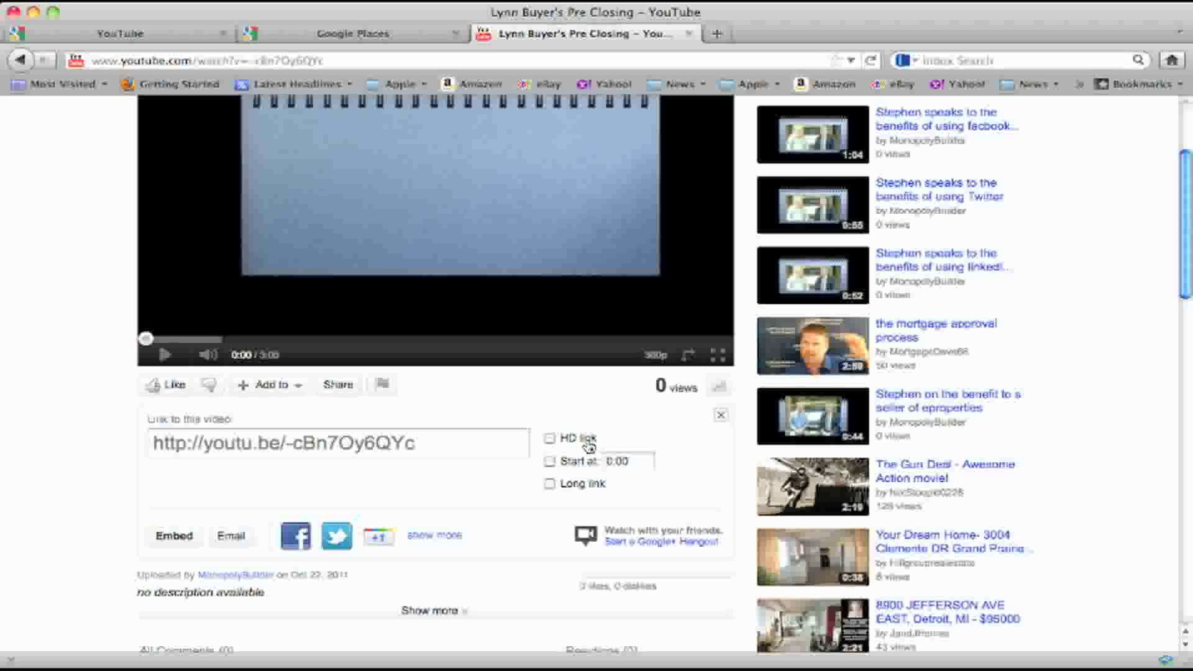
{"action": "left_click", "coordinate": [585, 486]}
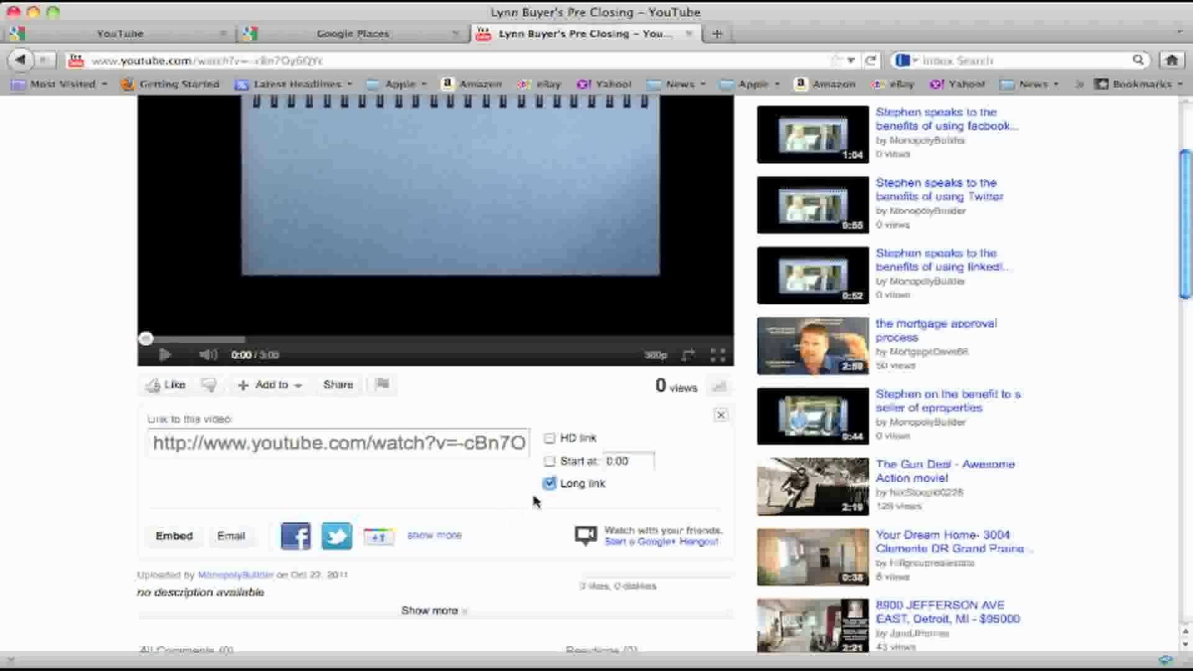
{"action": "left_click", "coordinate": [551, 440]}
{"action": "left_click_drag", "start_coordinate": [149, 444], "coordinate": [390, 459]}
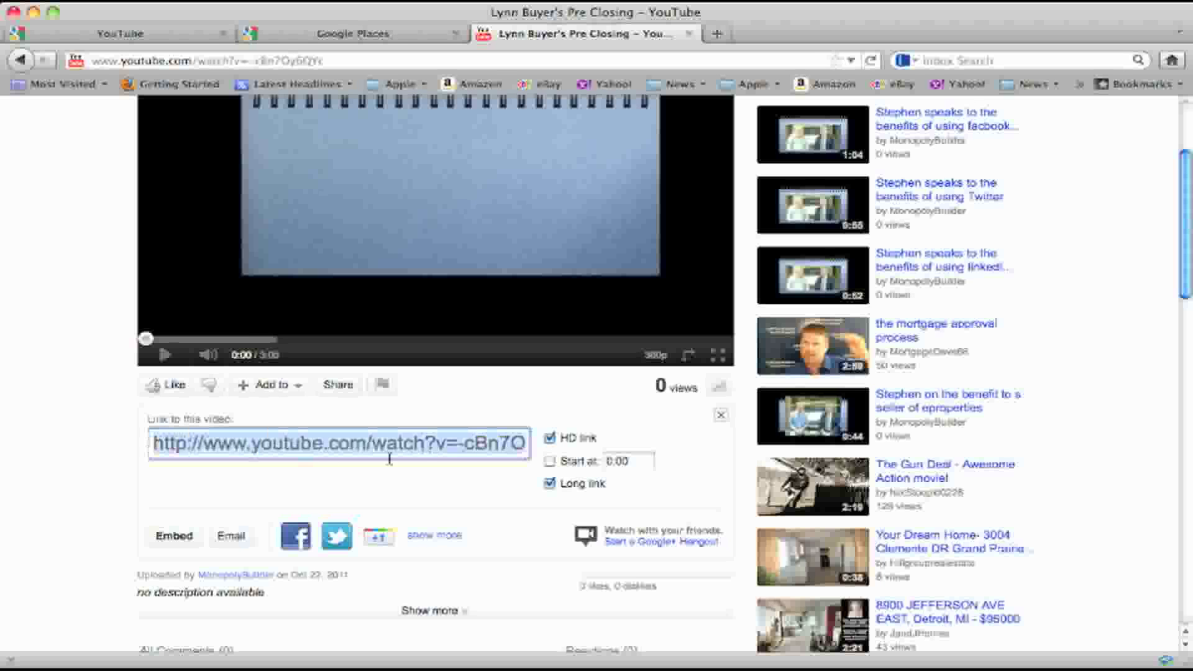
{"action": "right_click", "coordinate": [478, 446]}
{"action": "left_click", "coordinate": [514, 502]}
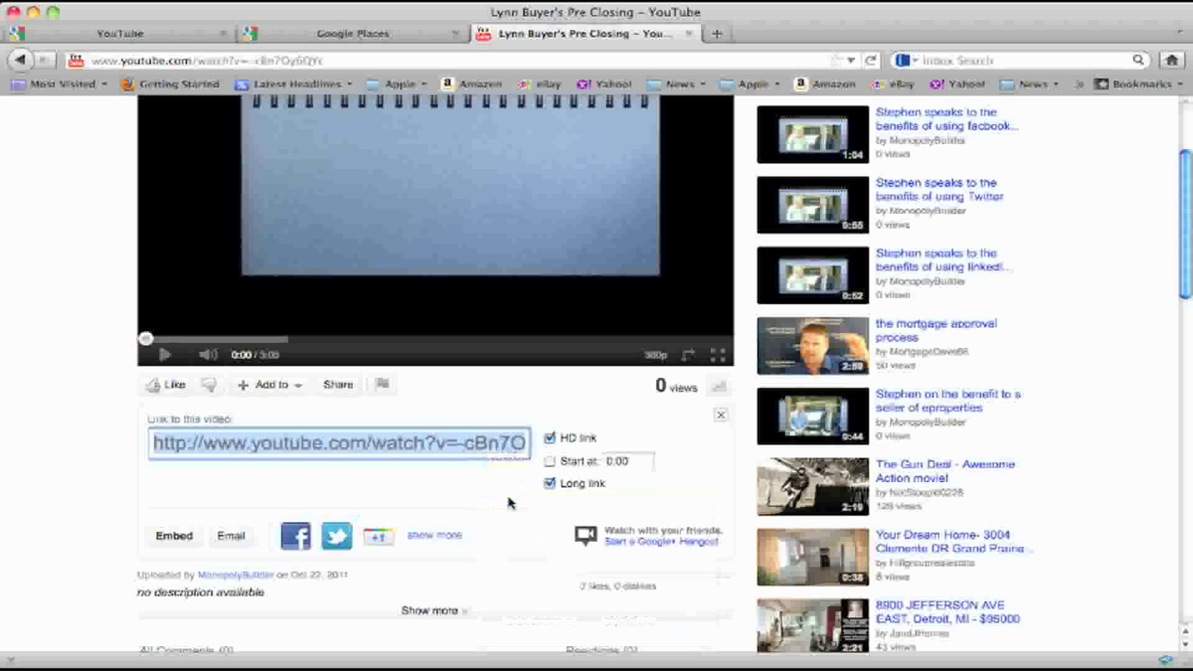
Paste the copied YouTube link into the listing's video field and add the video
{"action": "left_click", "coordinate": [312, 34]}
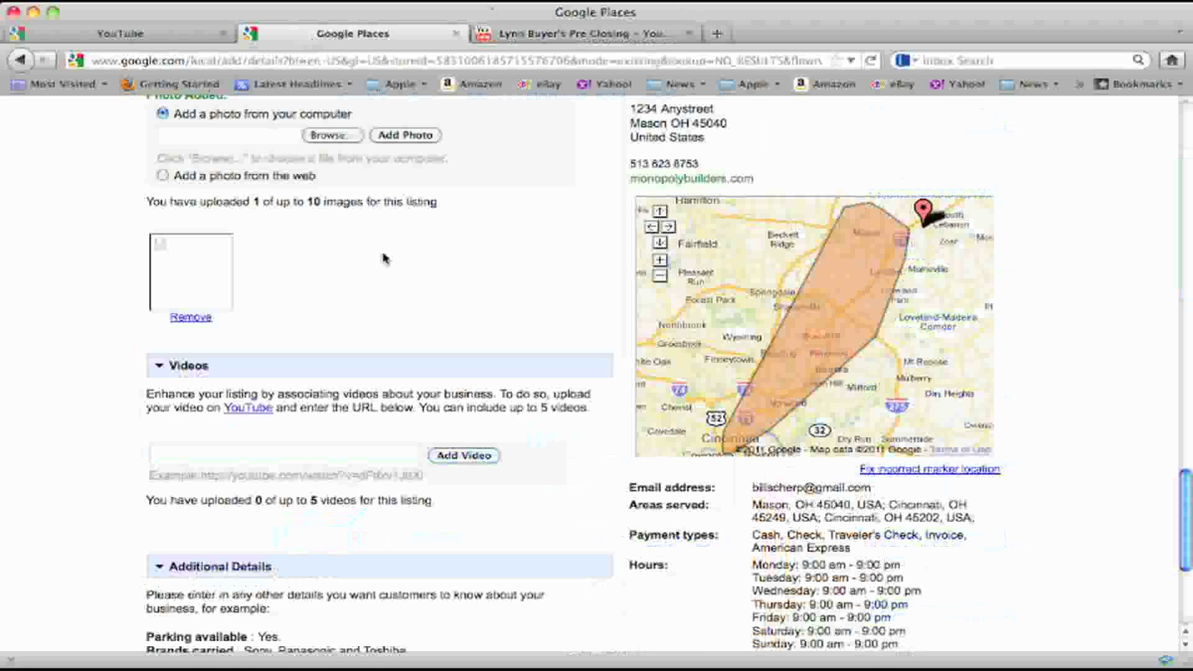
{"action": "right_click", "coordinate": [177, 457]}
{"action": "left_click", "coordinate": [211, 525]}
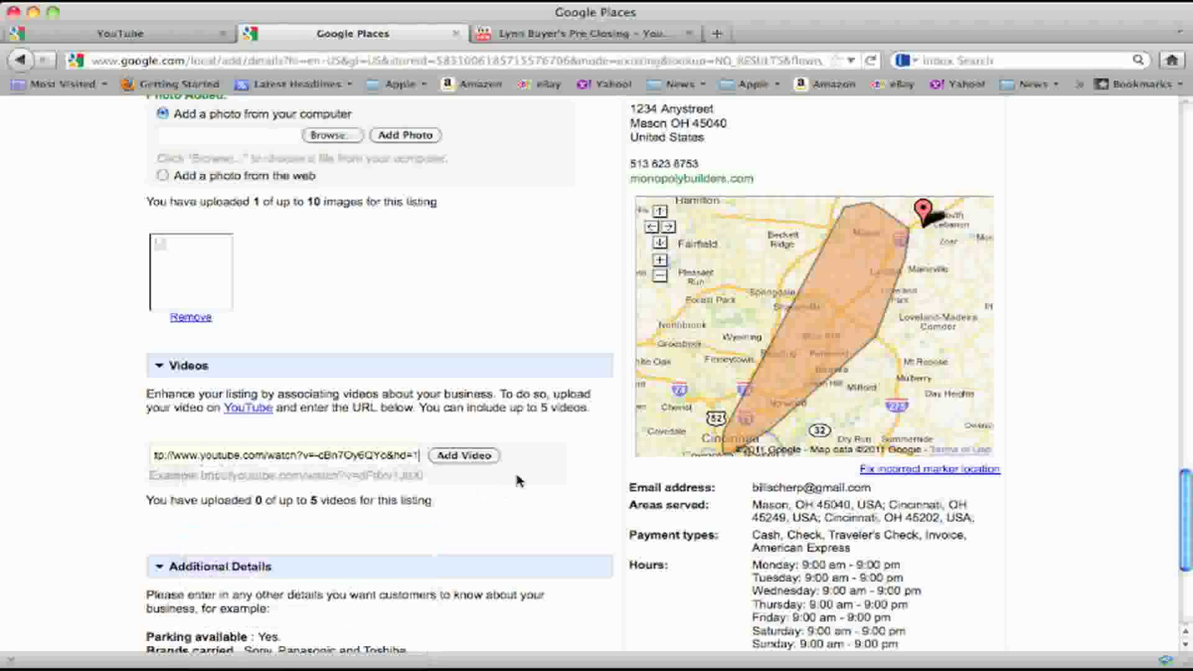
{"action": "left_click", "coordinate": [488, 458]}
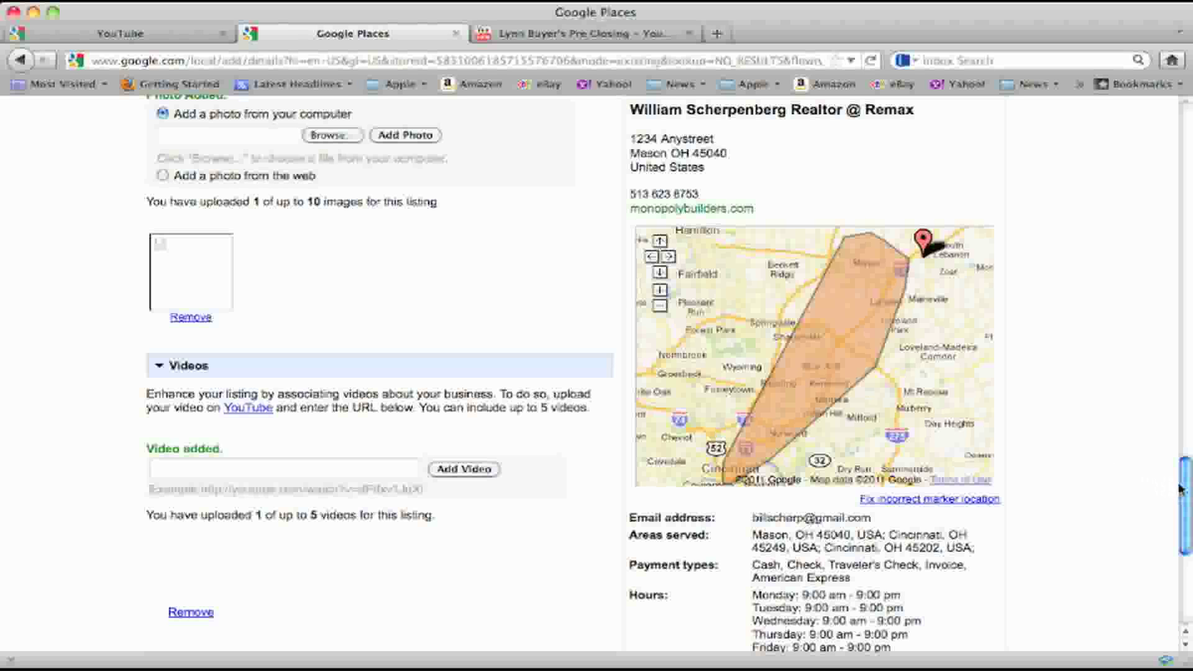
{"action": "left_click_drag", "start_coordinate": [1183, 489], "coordinate": [1187, 530]}
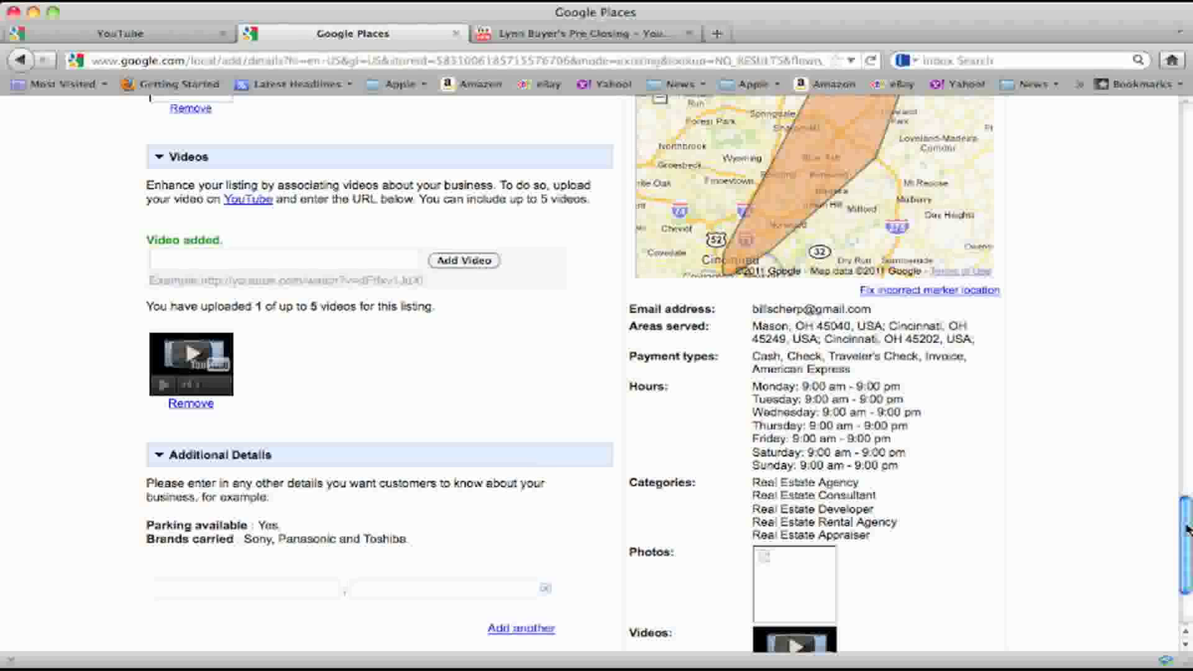
Enter the first additional detail pair: Mason City Schools and Village Lakes
{"action": "left_click", "coordinate": [223, 586]}
{"action": "type", "text": "Maso"}
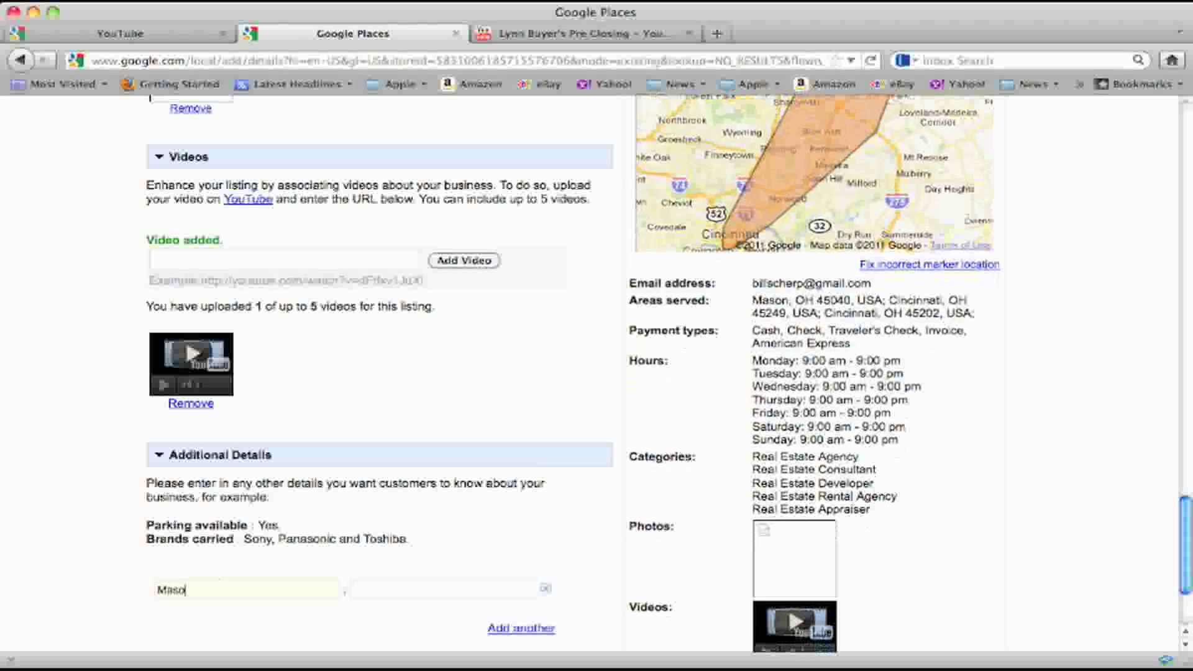
{"action": "type", "text": "n City S"}
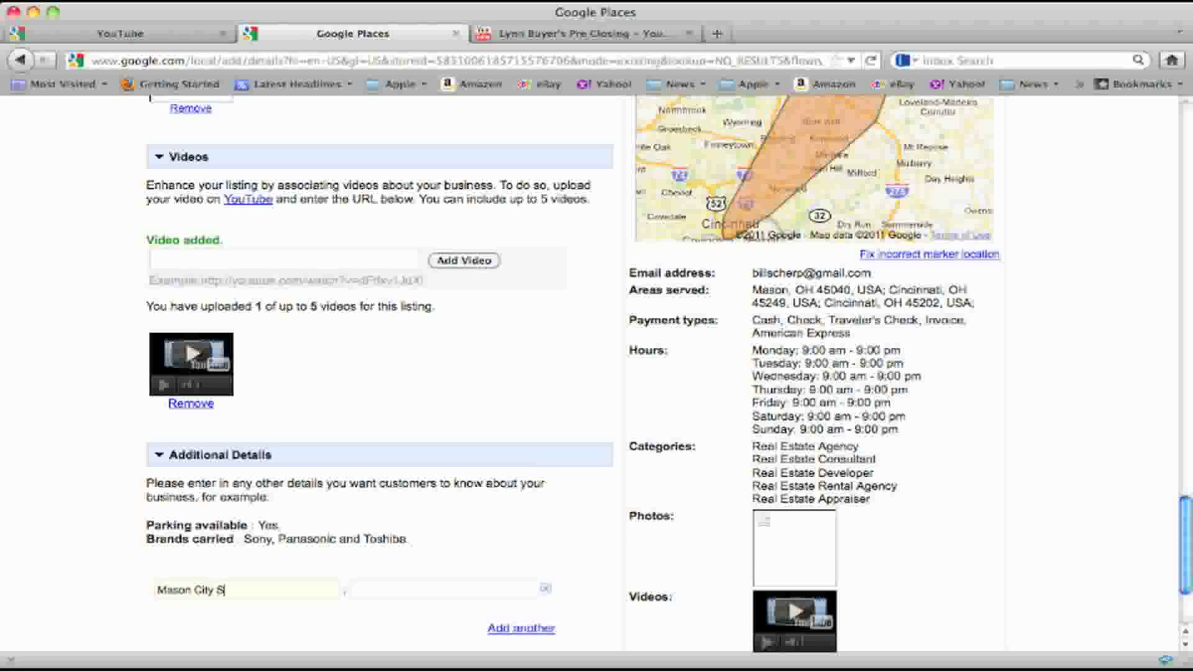
{"action": "type", "text": "chools"}
{"action": "left_click", "coordinate": [444, 589]}
{"action": "type", "text": "Village Lake"}
{"action": "key", "text": "BackSpace"}
{"action": "key", "text": "BackSpace"}
{"action": "type", "text": "kes"}
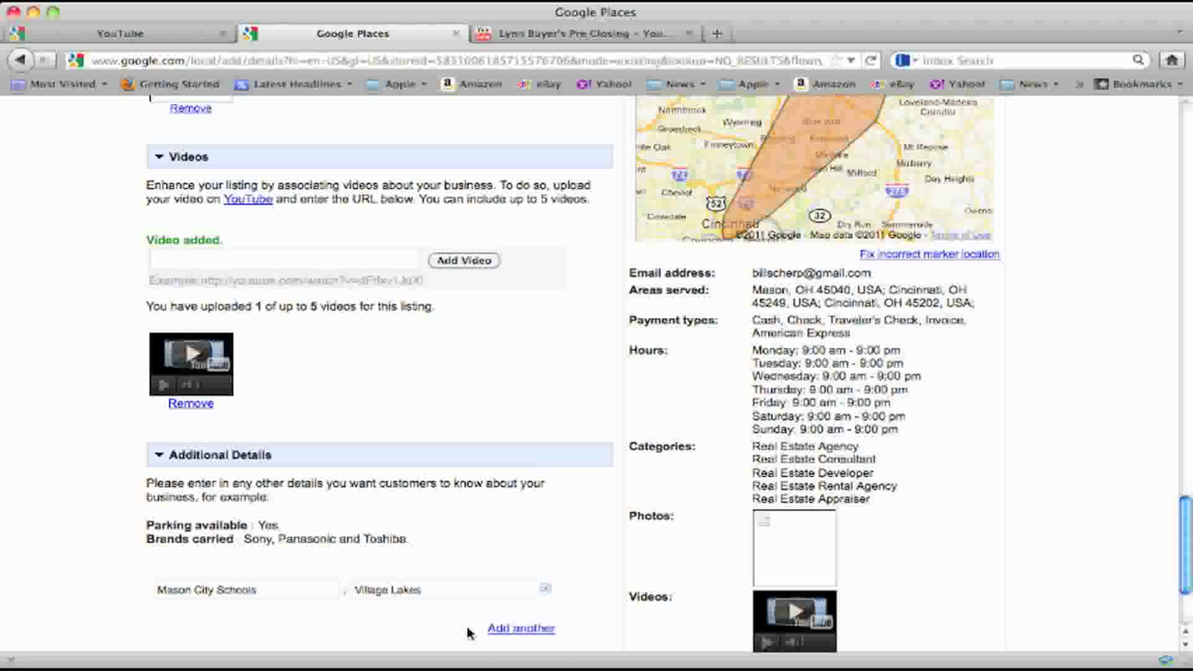
Add a second detail row with 4 Bedroom and 3 bedroom
{"action": "left_click", "coordinate": [547, 629]}
{"action": "left_click", "coordinate": [230, 615]}
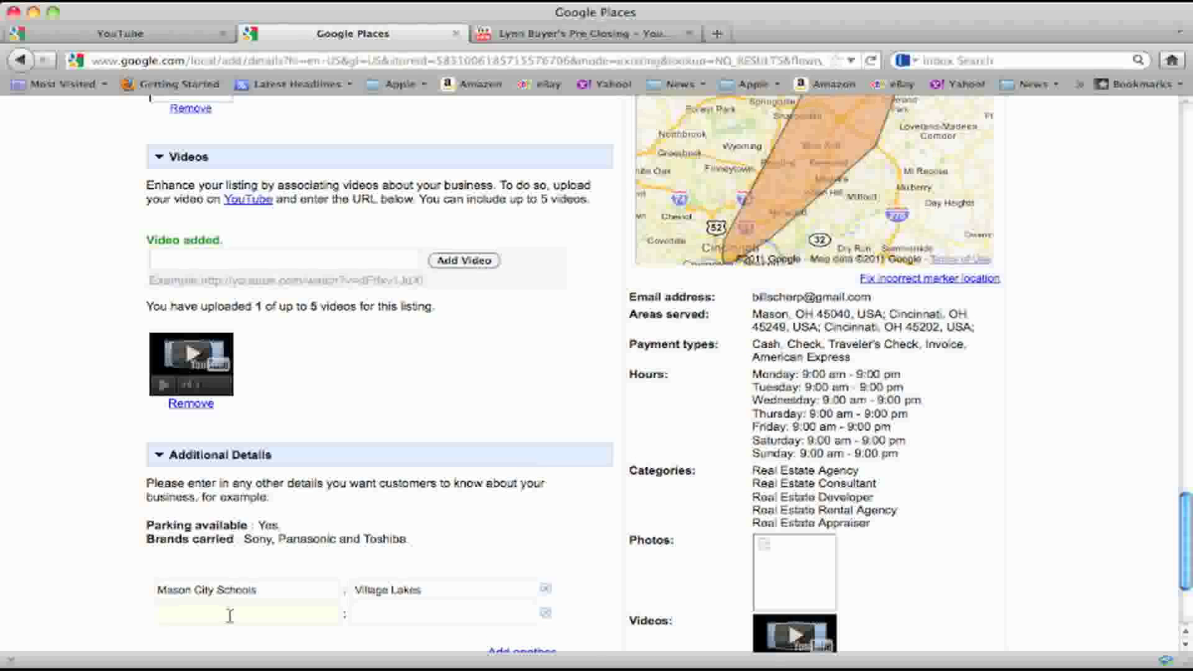
{"action": "type", "text": "De"}
{"action": "key", "text": "BackSpace"}
{"action": "key", "text": "BackSpace"}
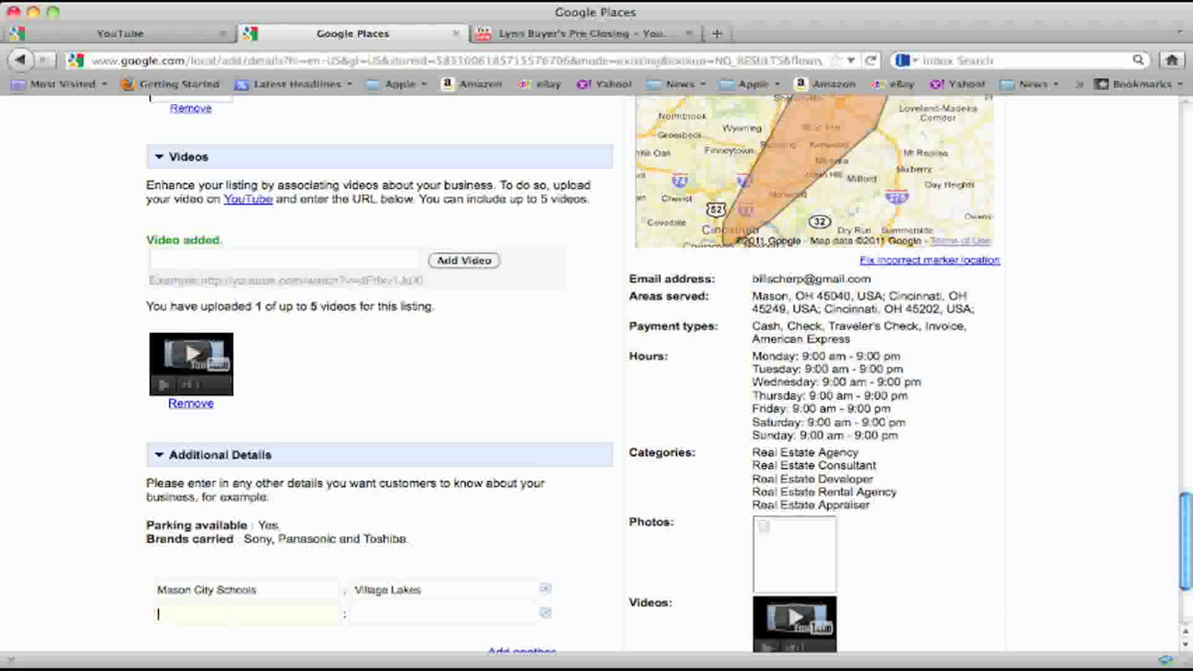
{"action": "type", "text": "4 "}
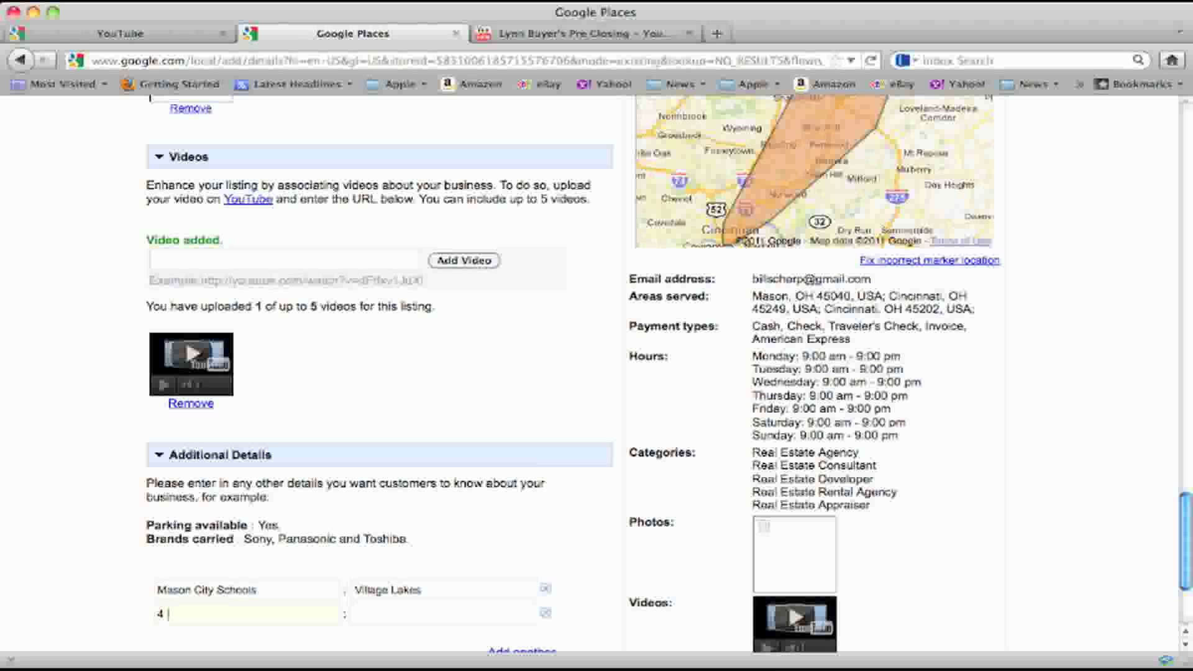
{"action": "type", "text": "Bedroom"}
{"action": "type", "text": "3 bed"}
{"action": "type", "text": "room"}
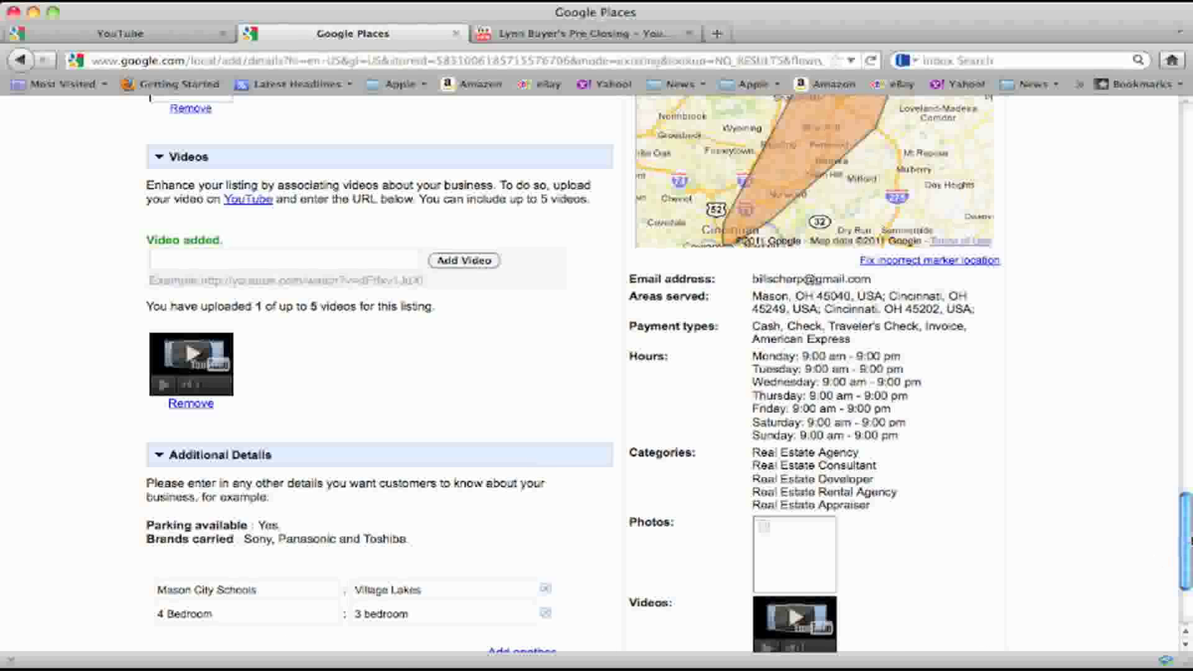
{"action": "left_click_drag", "start_coordinate": [1187, 541], "coordinate": [1186, 575]}
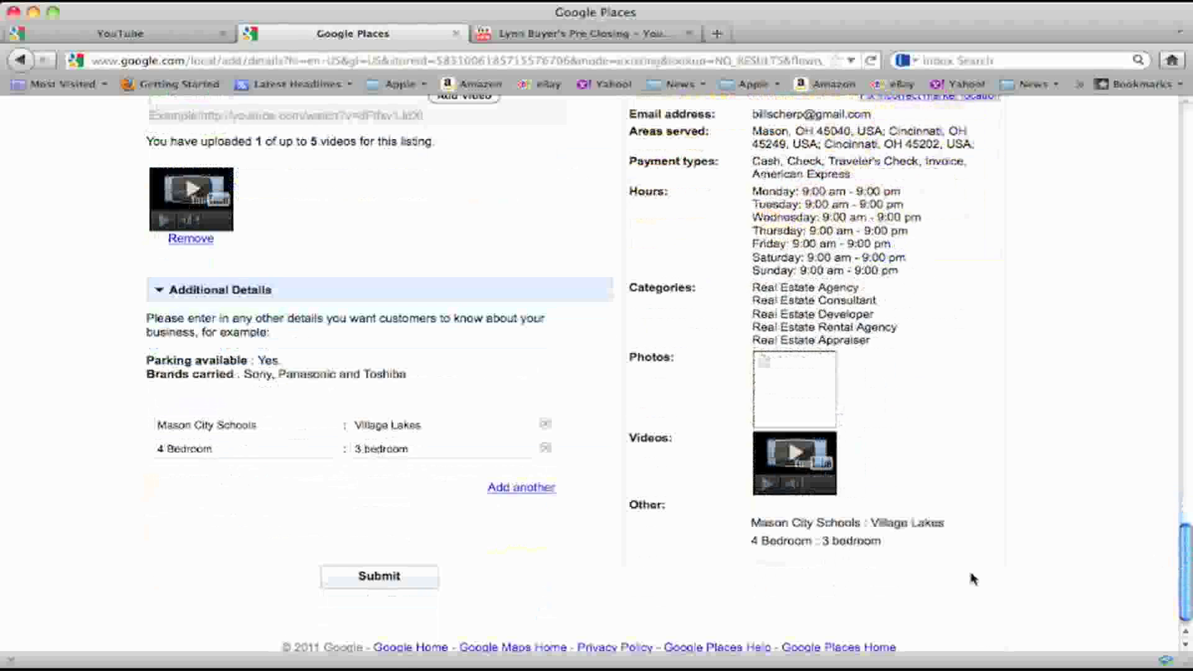
Add a third row with 2 1/2 bath and 100% financing, then begin a fourth with REO
{"action": "left_click", "coordinate": [522, 495]}
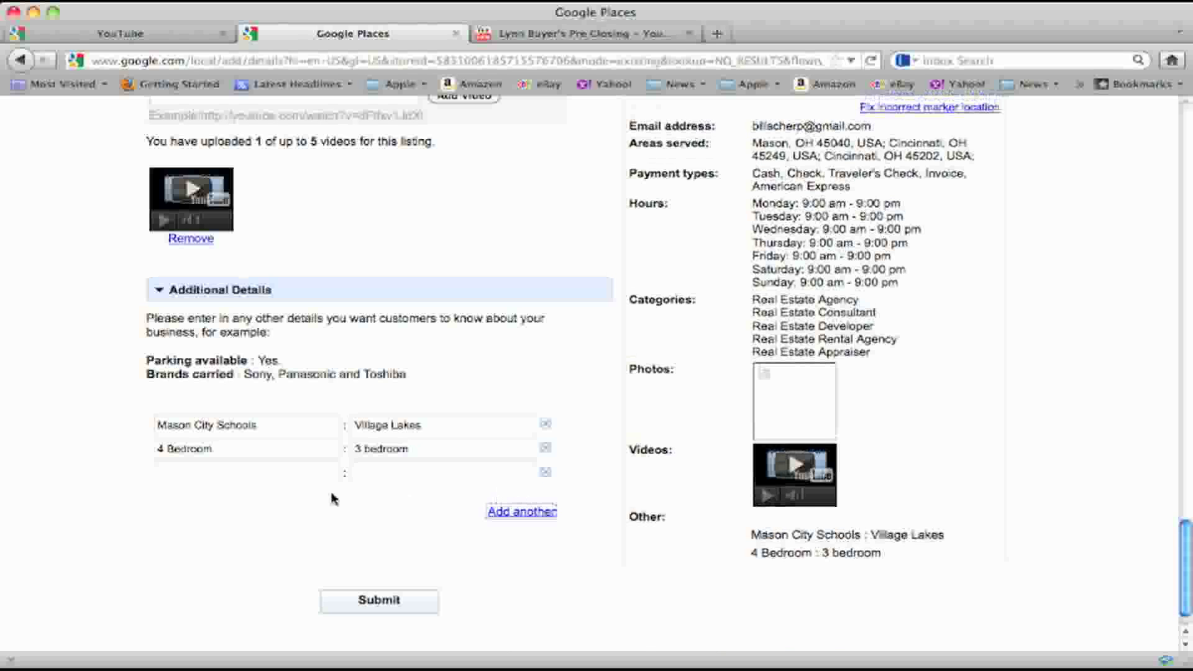
{"action": "left_click", "coordinate": [263, 478]}
{"action": "type", "text": "2 1"}
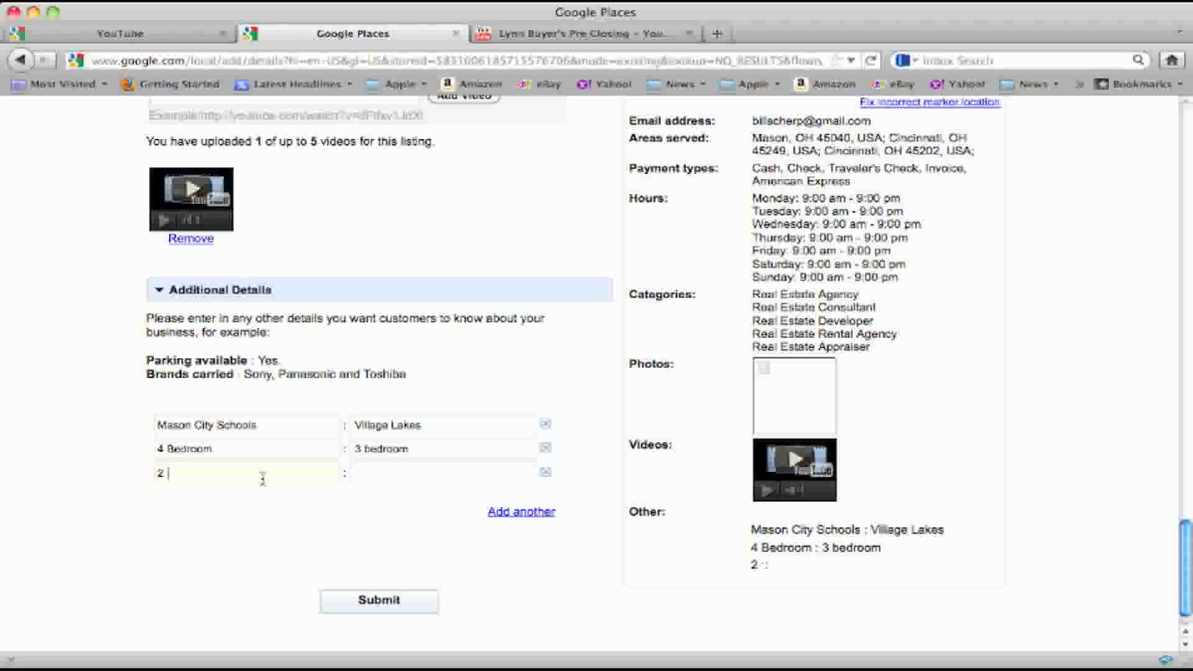
{"action": "type", "text": "/2 bath"}
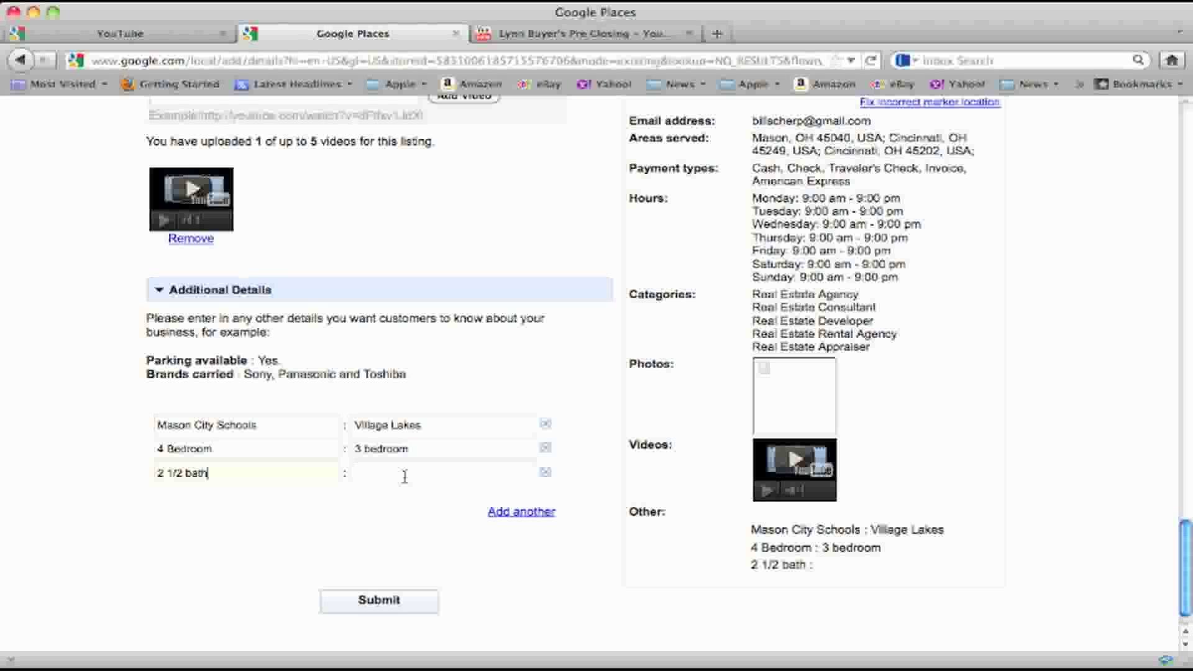
{"action": "left_click", "coordinate": [405, 477]}
{"action": "type", "text": "100% finan"}
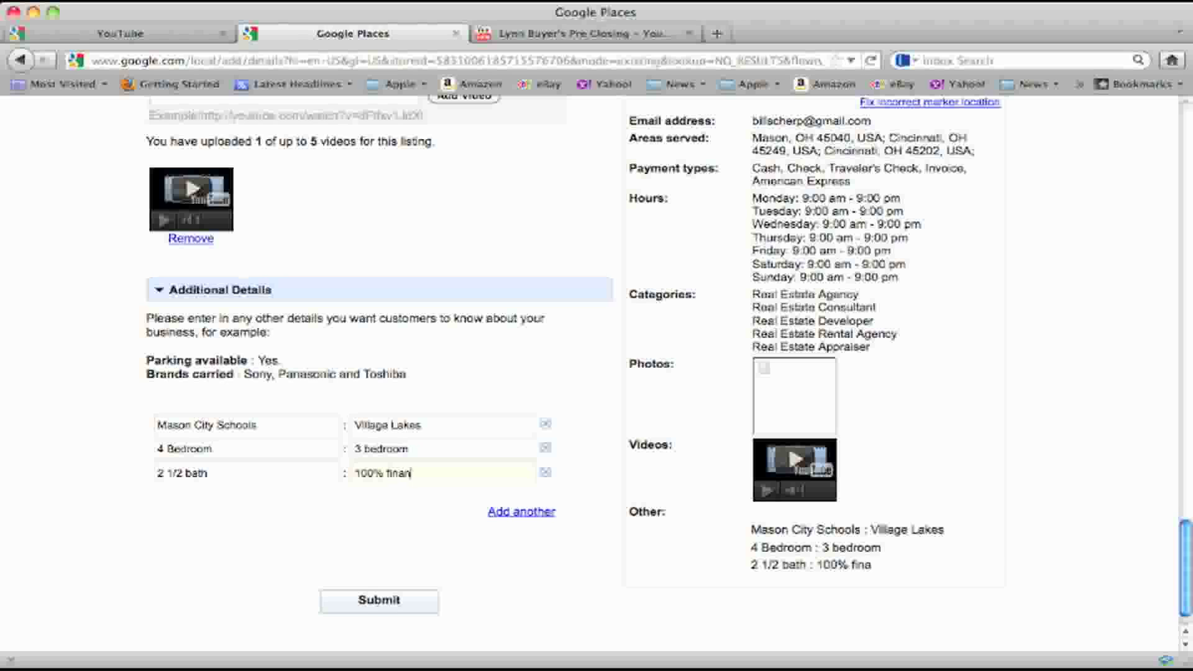
{"action": "type", "text": "cing"}
{"action": "left_click", "coordinate": [490, 518]}
{"action": "left_click", "coordinate": [281, 505]}
{"action": "type", "text": "REOI"}
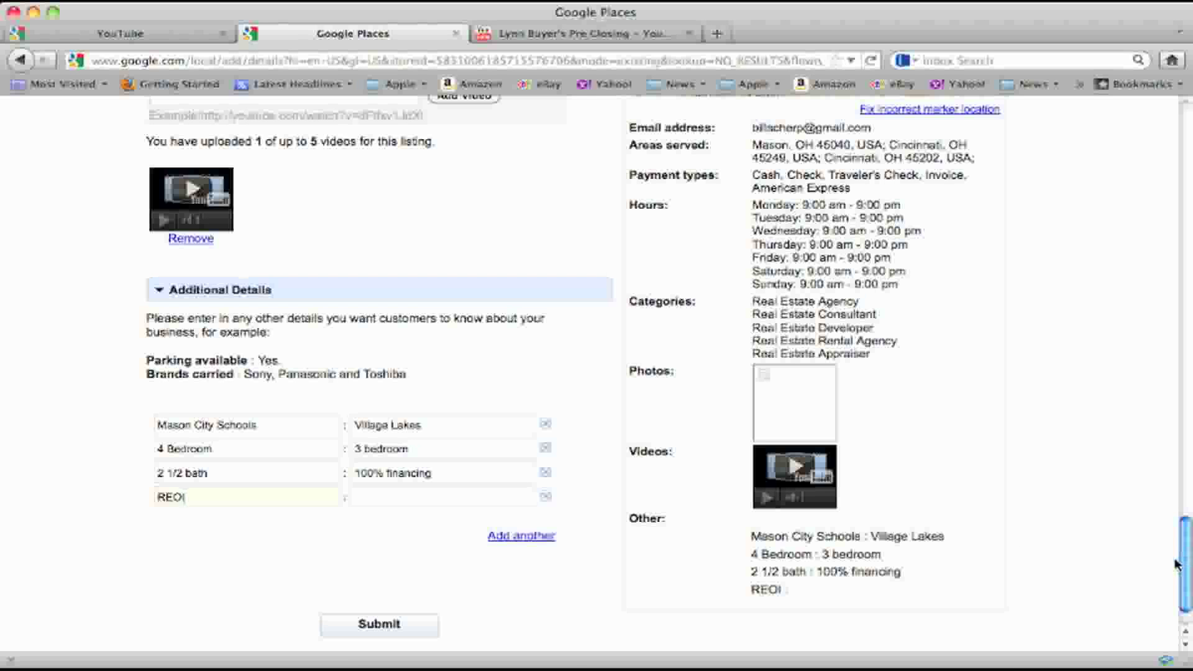
Submit the listing details and finish with validation by postcard
{"action": "left_click", "coordinate": [341, 630]}
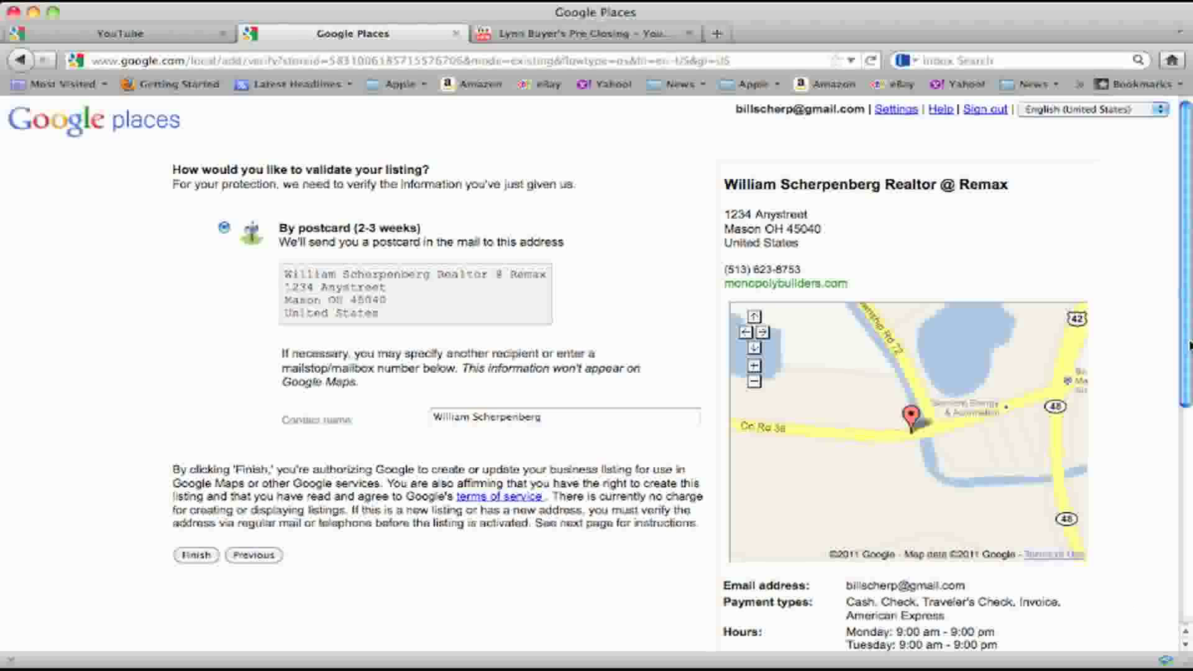
{"action": "scroll", "coordinate": [1167, 407], "scroll_direction": "down", "scroll_amount": 3}
{"action": "scroll", "coordinate": [597, 373], "scroll_direction": "down", "scroll_amount": 8}
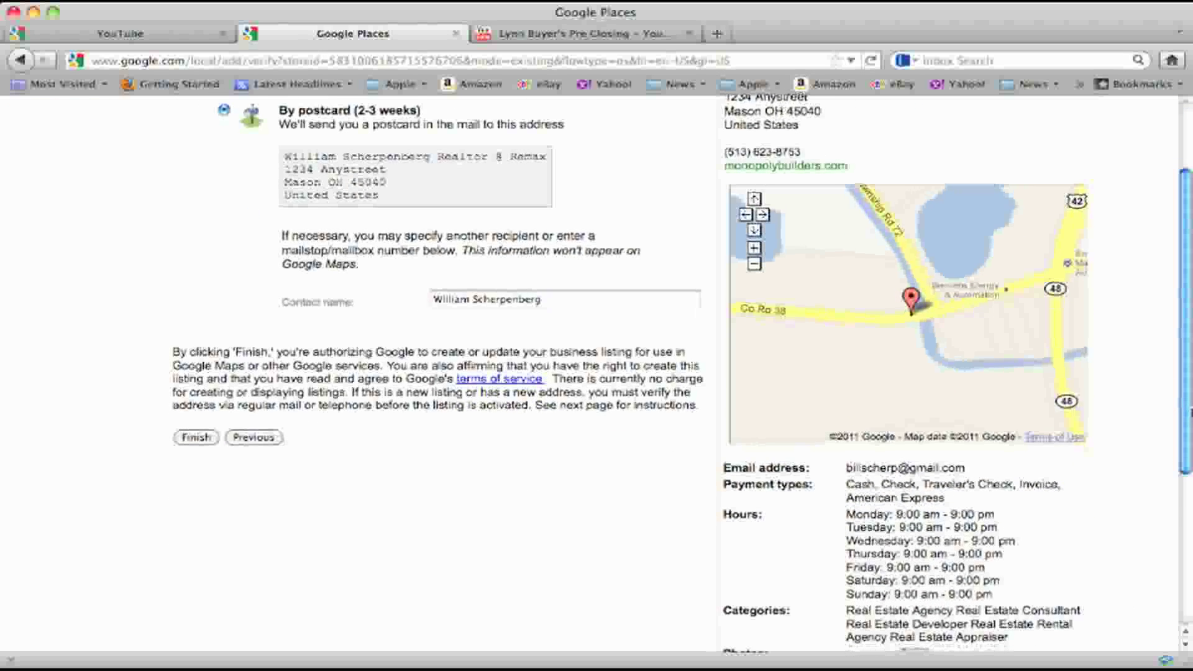
{"action": "scroll", "coordinate": [597, 373], "scroll_direction": "down", "scroll_amount": 5}
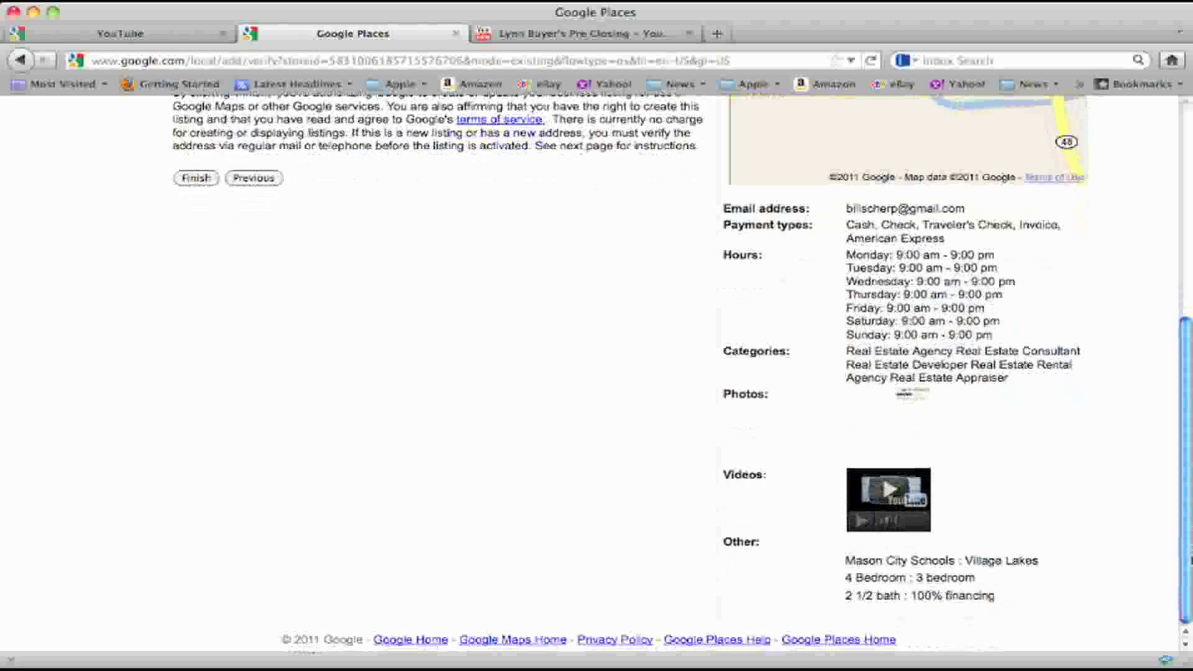
{"action": "scroll", "coordinate": [1175, 361], "scroll_direction": "up", "scroll_amount": 14}
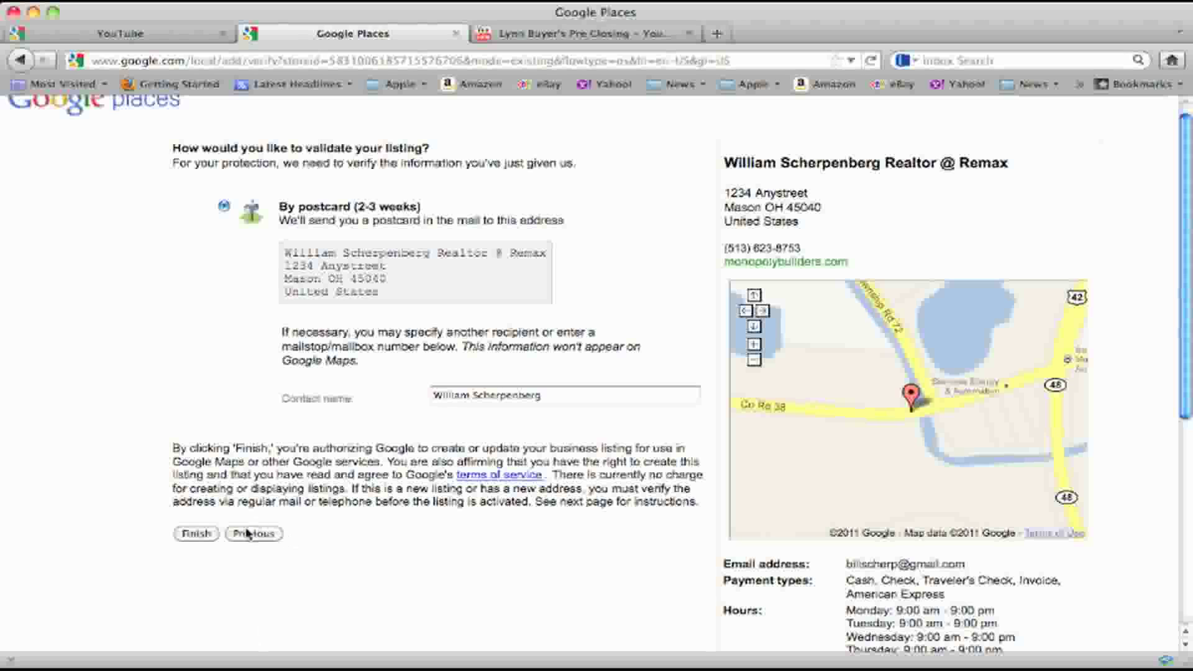
{"action": "left_click", "coordinate": [202, 535]}
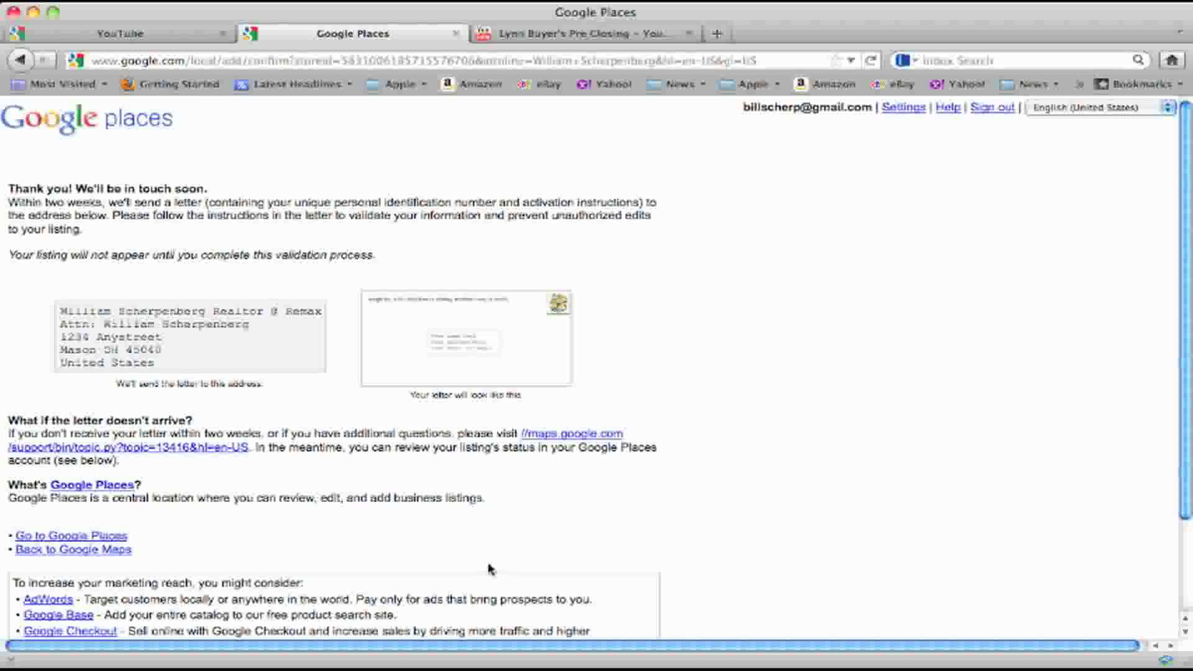
Scroll down the confirmation page to the footer links
{"action": "left_click", "coordinate": [1185, 632]}
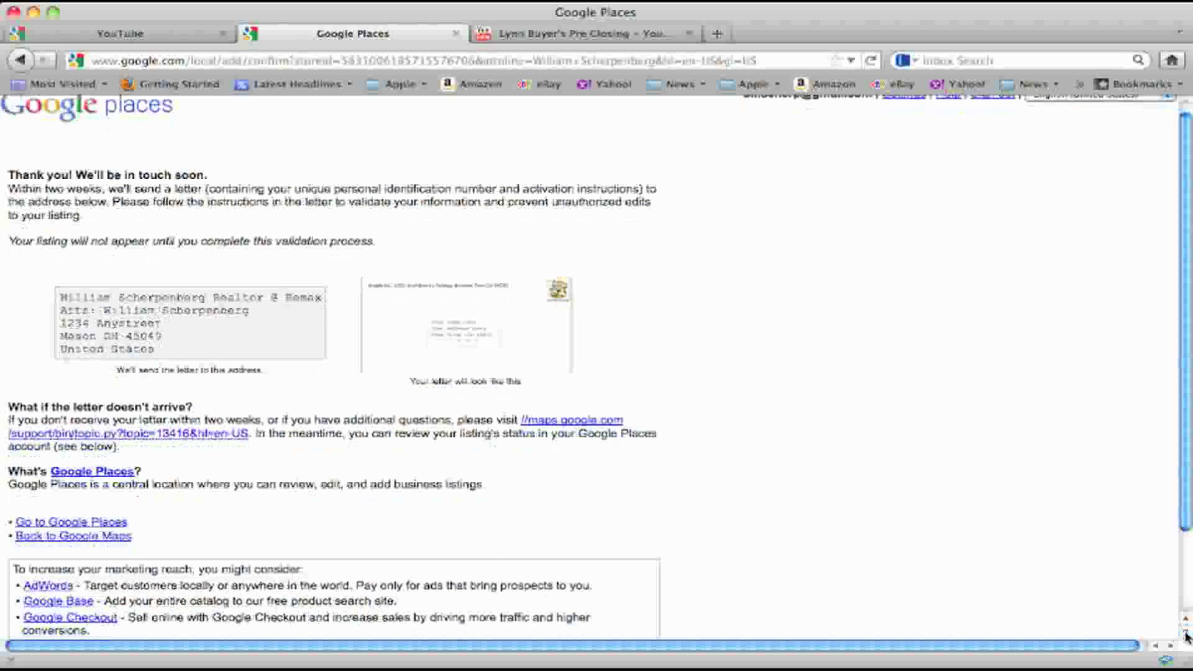
{"action": "left_click", "coordinate": [1185, 632]}
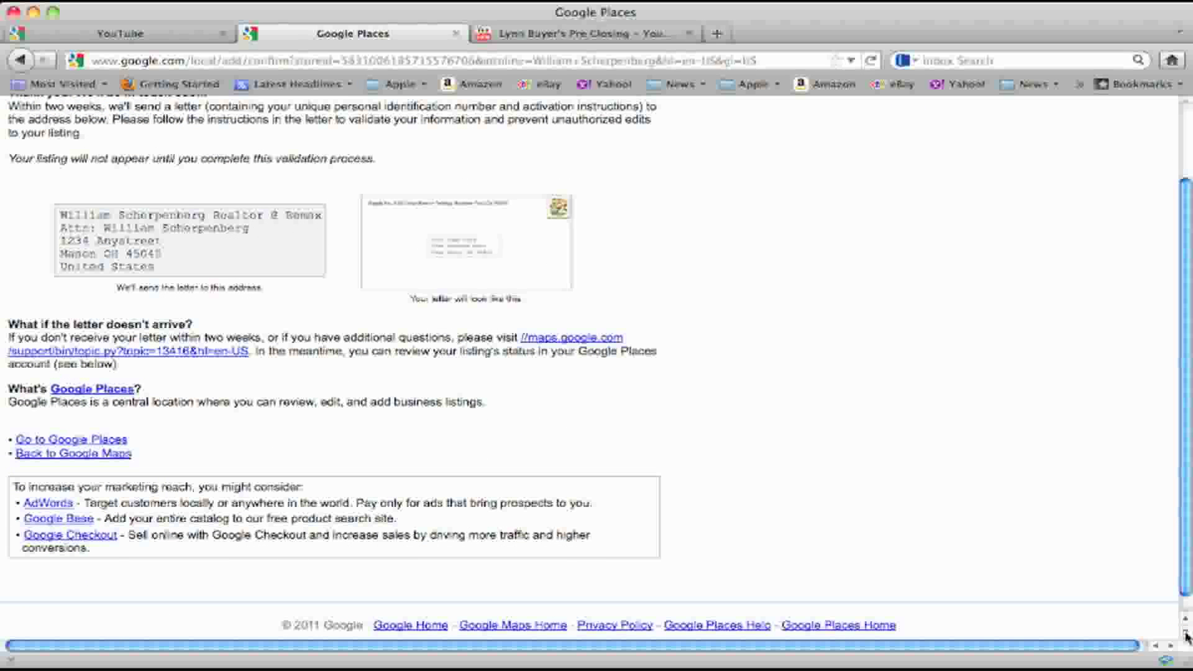